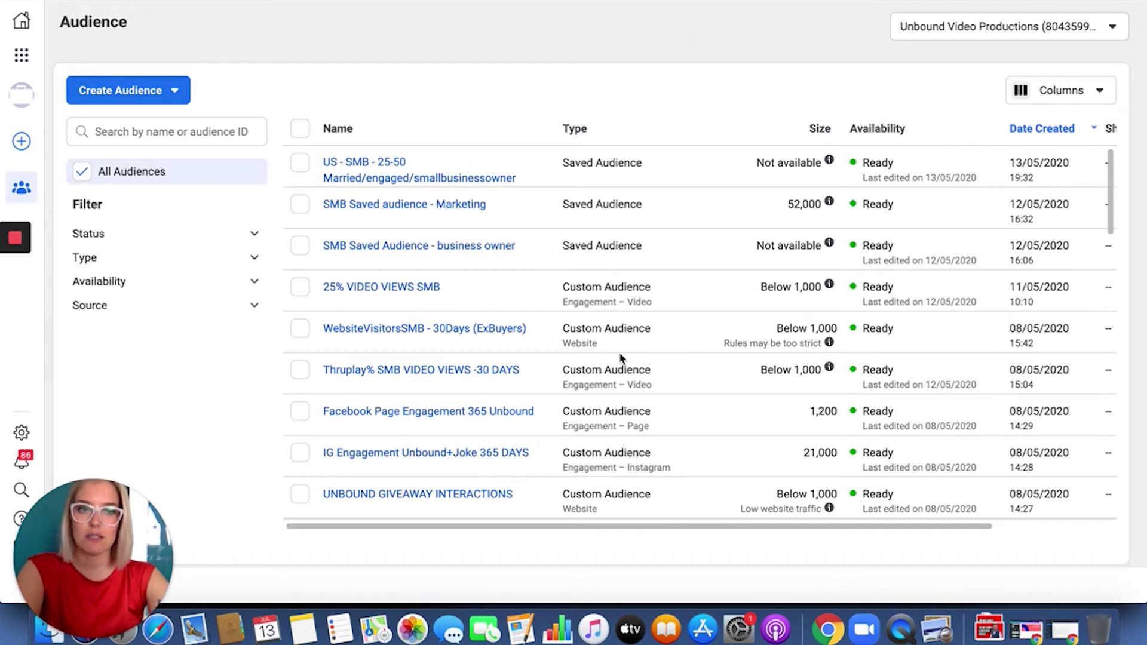
- Start a new Saved Audience from the Create Audience menu, preset to Belgium, ages 18–65+
mouse_move(384, 171)
click(174, 95)
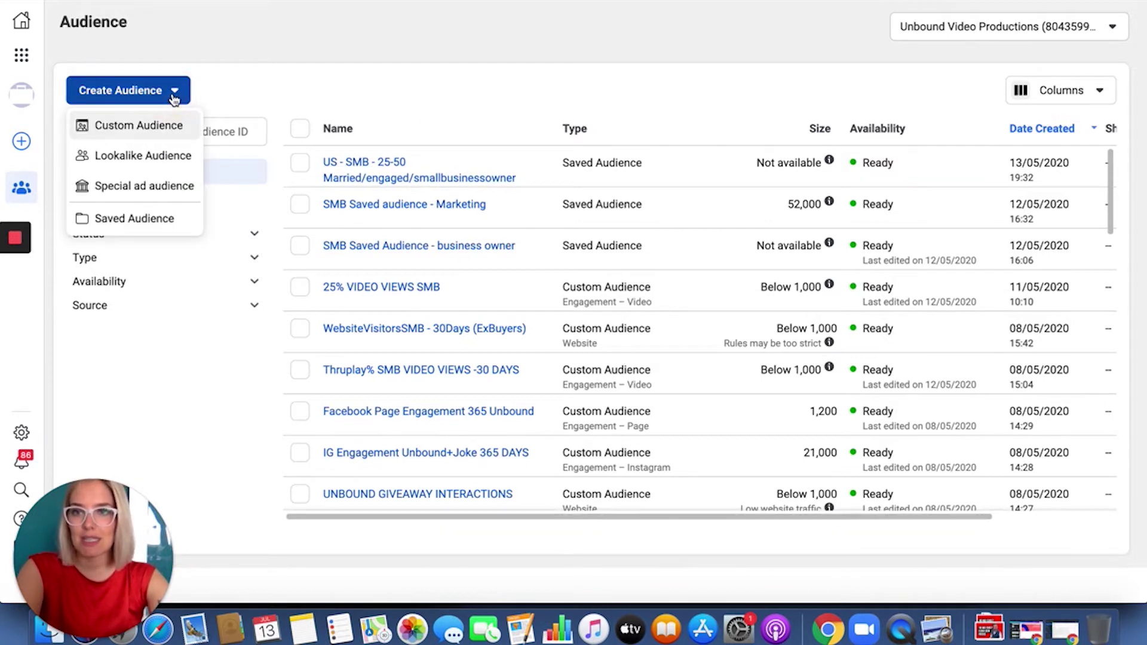
click(146, 221)
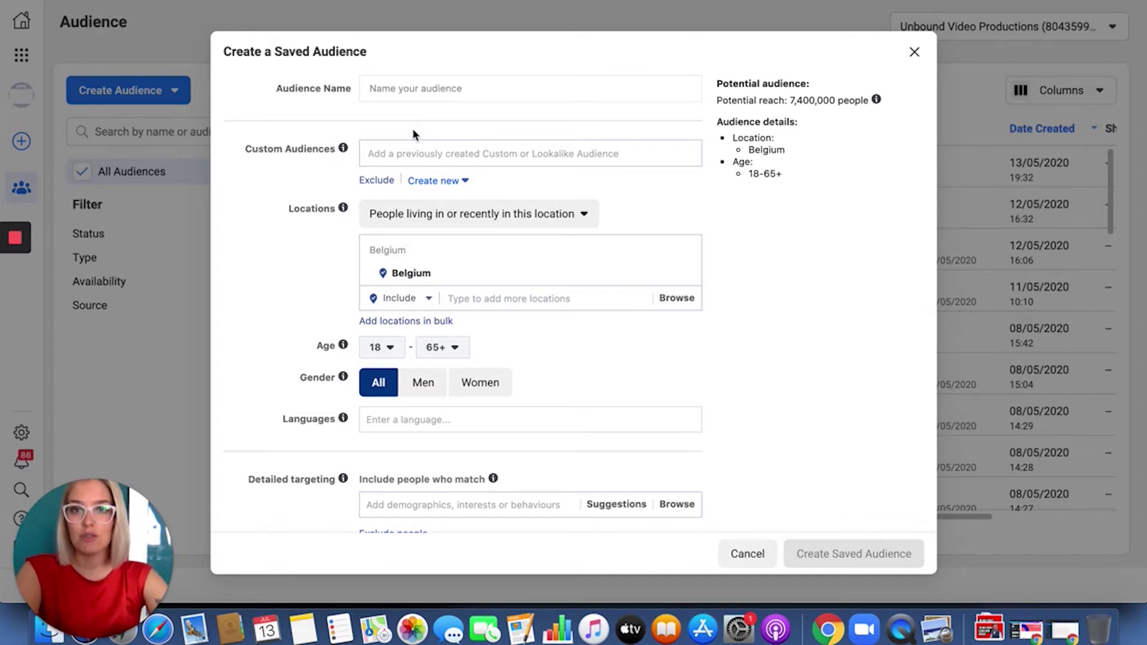
- Enter 'Test audience' as the audience name and scroll down to Detailed targeting
click(425, 88)
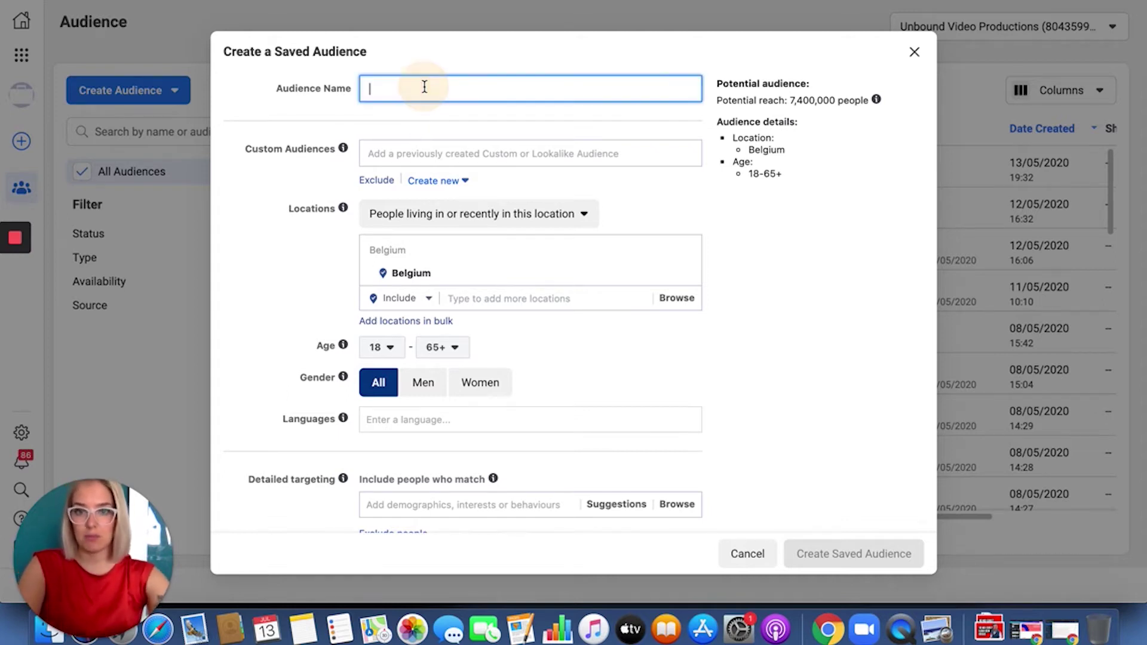
text(Test a)
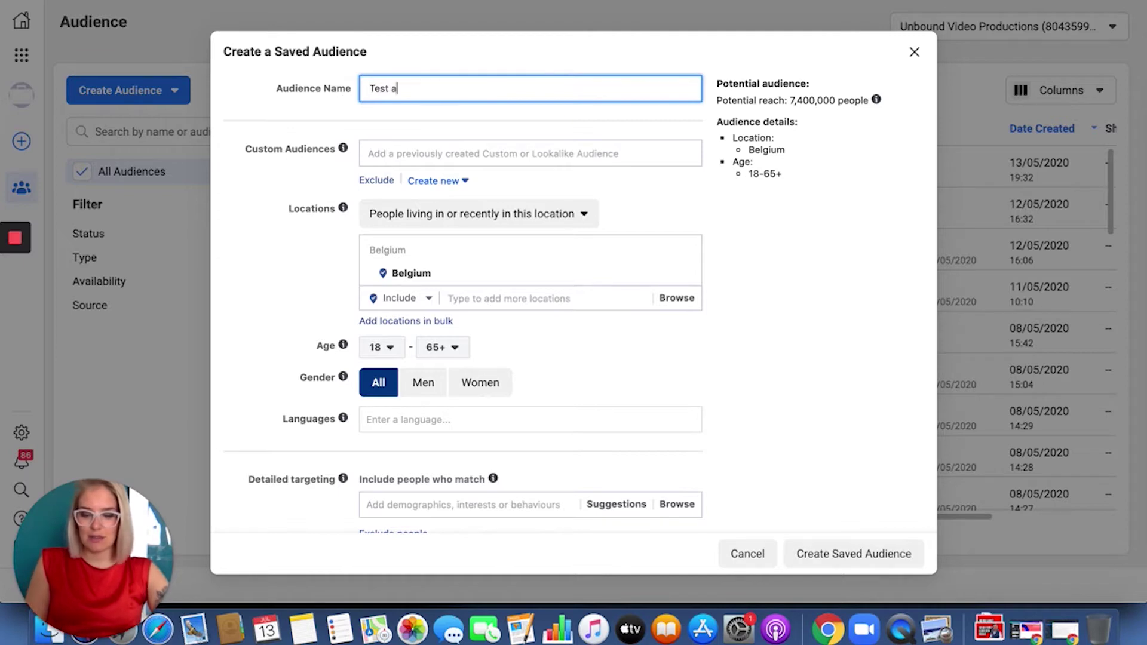
text(udience)
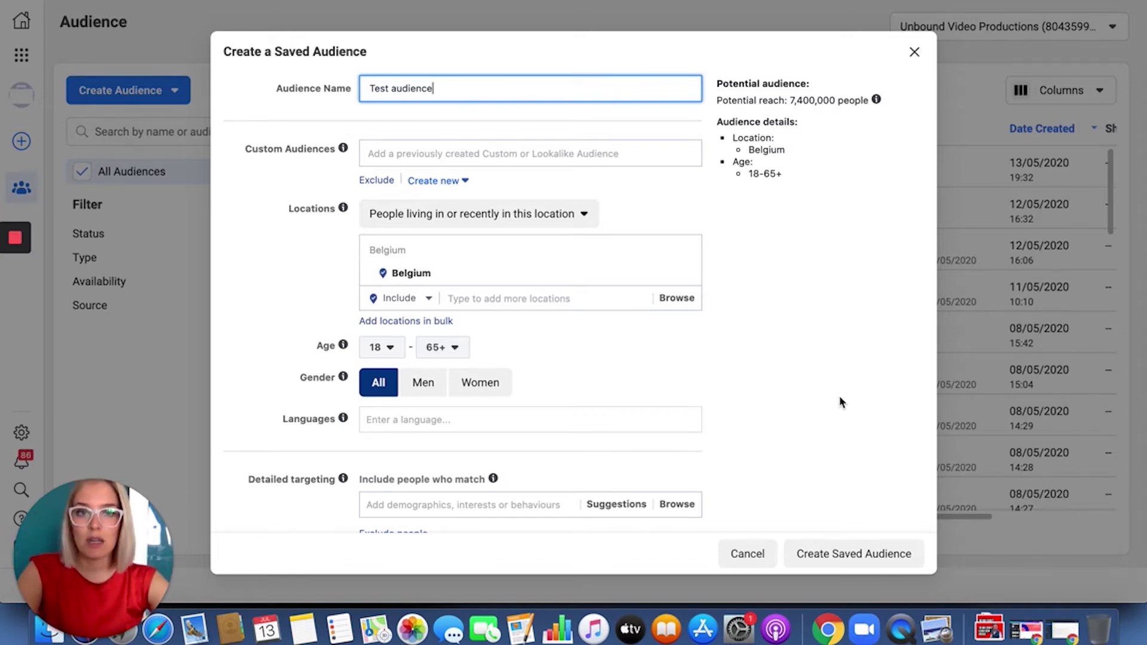
scroll(839, 402, down, 3)
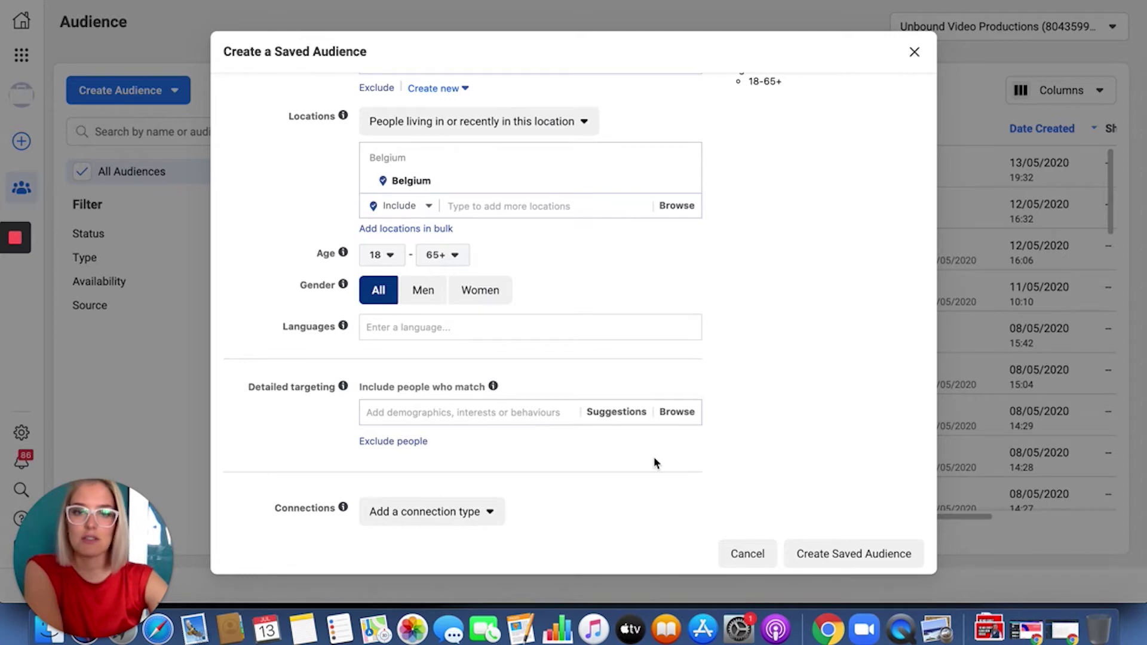
- Browse detailed targeting, expand Behaviours, and open then close Ramadan (Month)
click(681, 413)
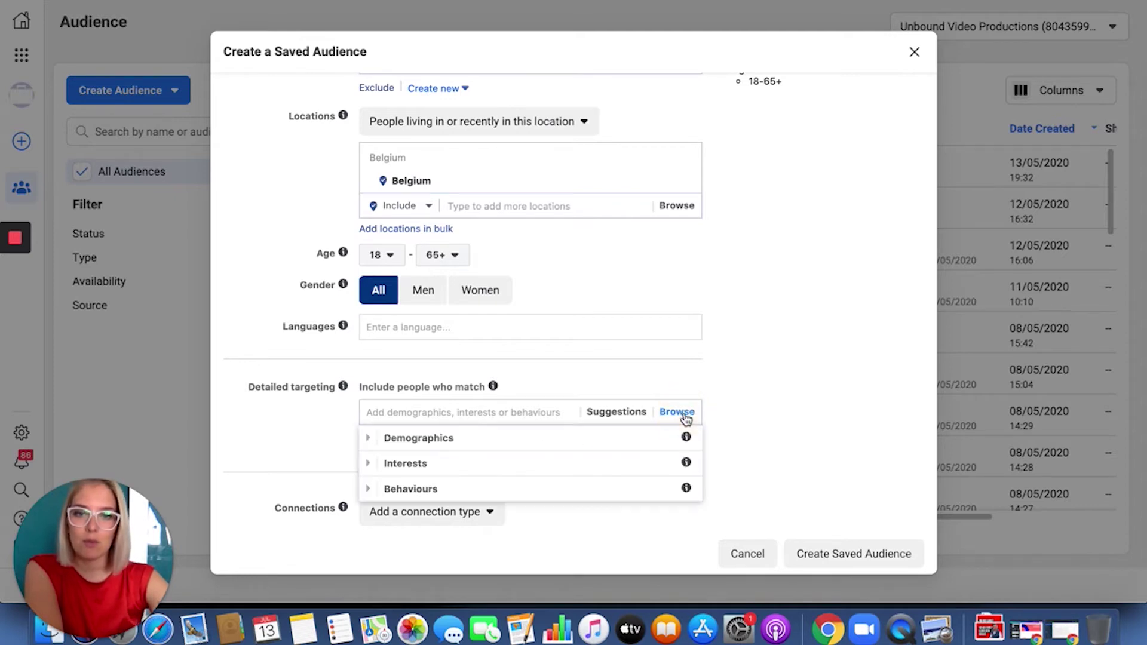
click(371, 490)
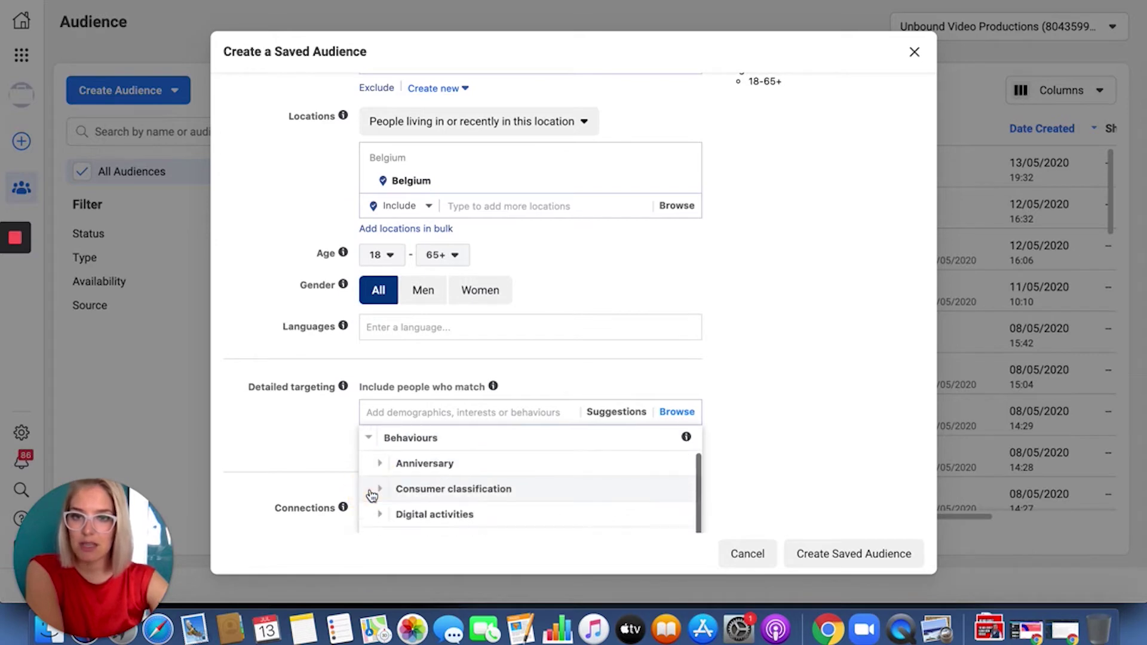
scroll(767, 474, down, 3)
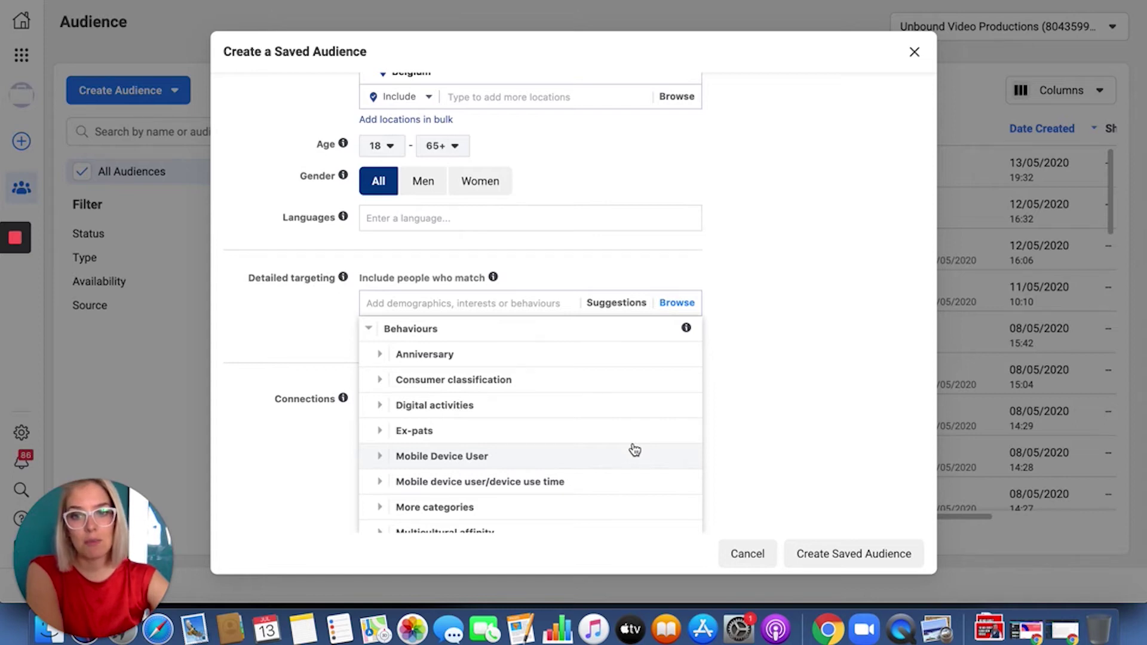
scroll(635, 449, down, 5)
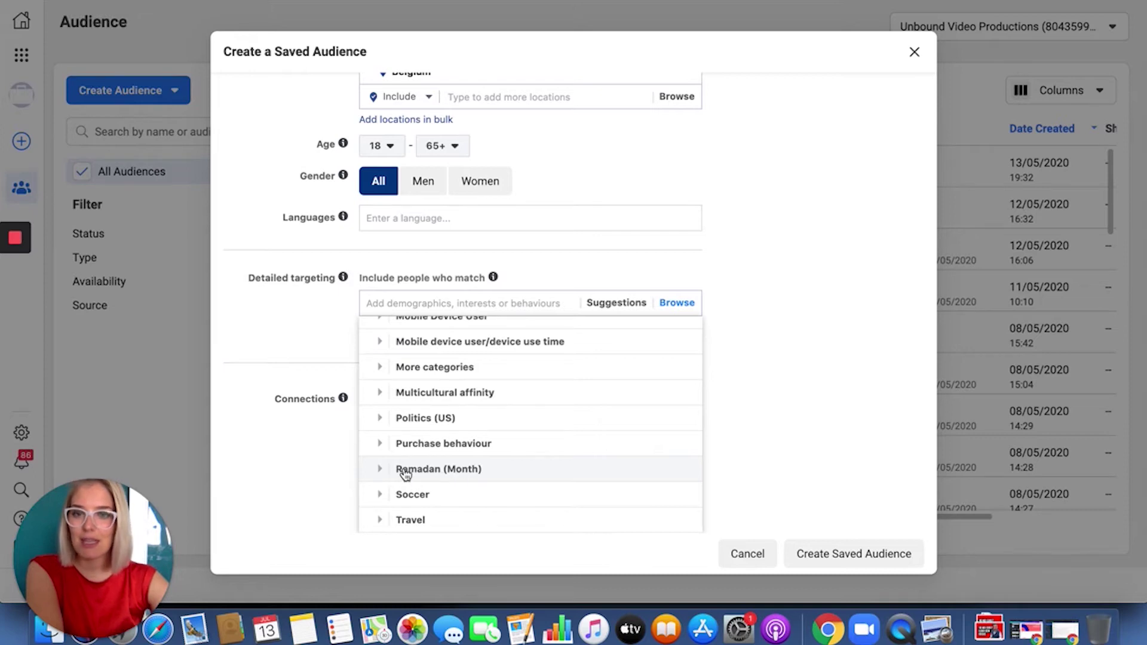
click(381, 472)
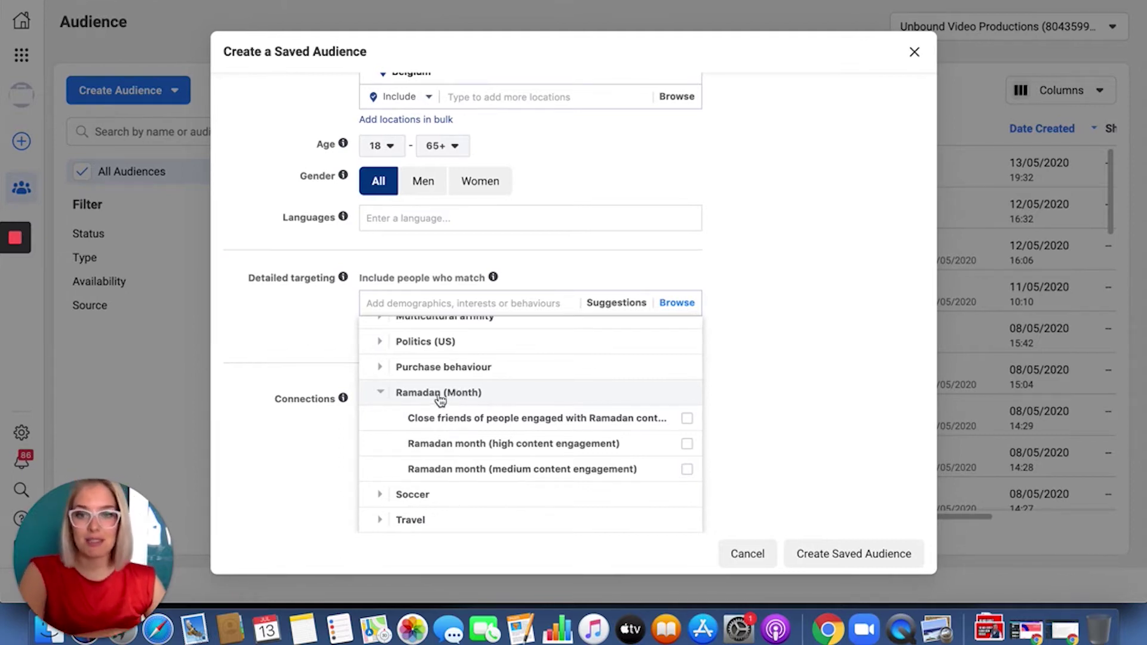
click(382, 394)
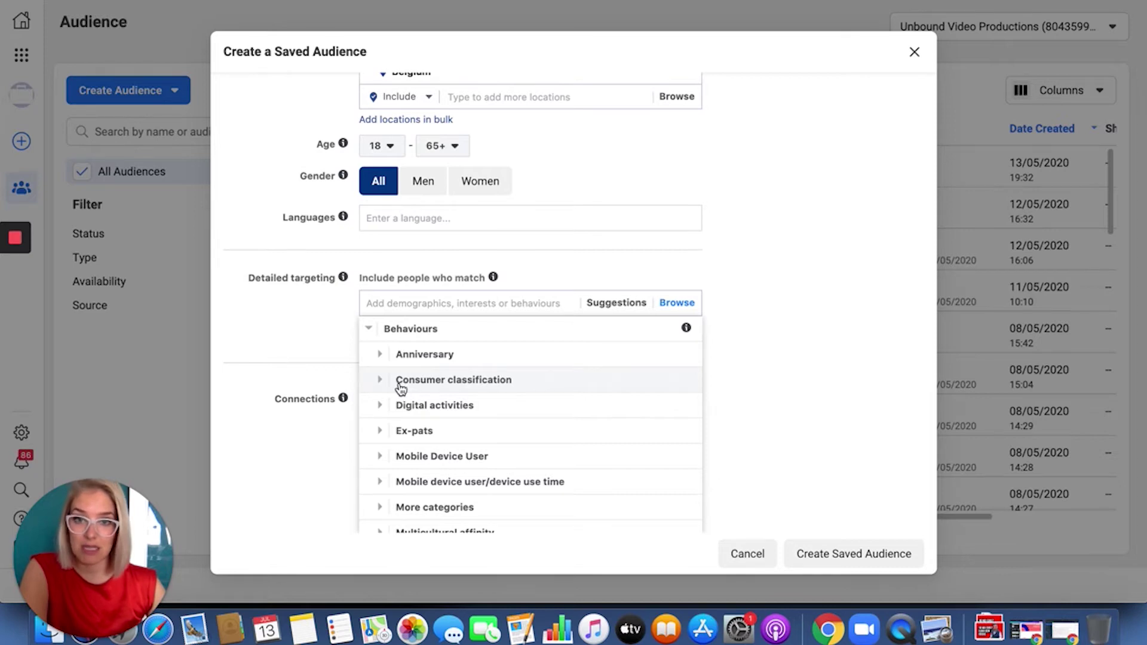
click(380, 357)
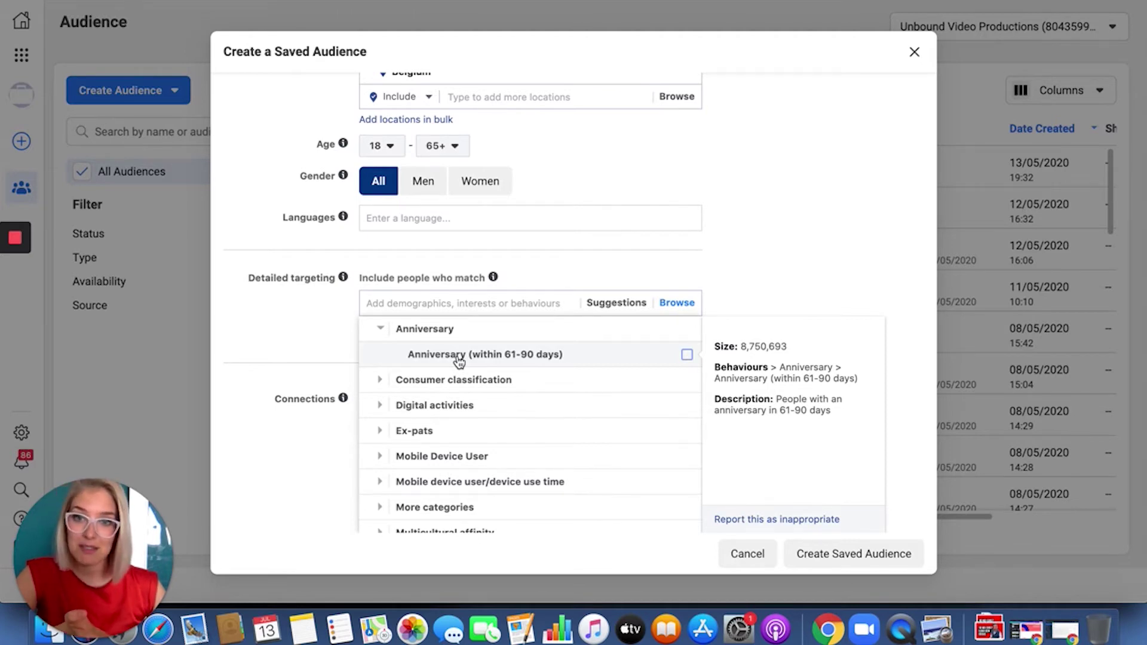
click(381, 381)
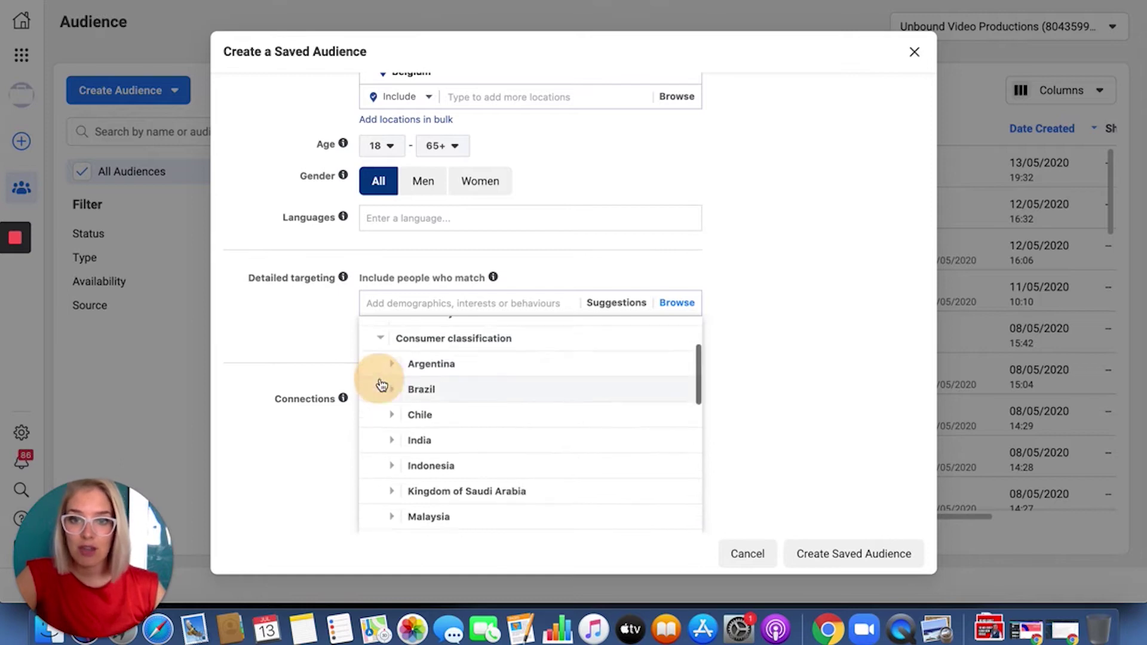
scroll(434, 439, down, 1)
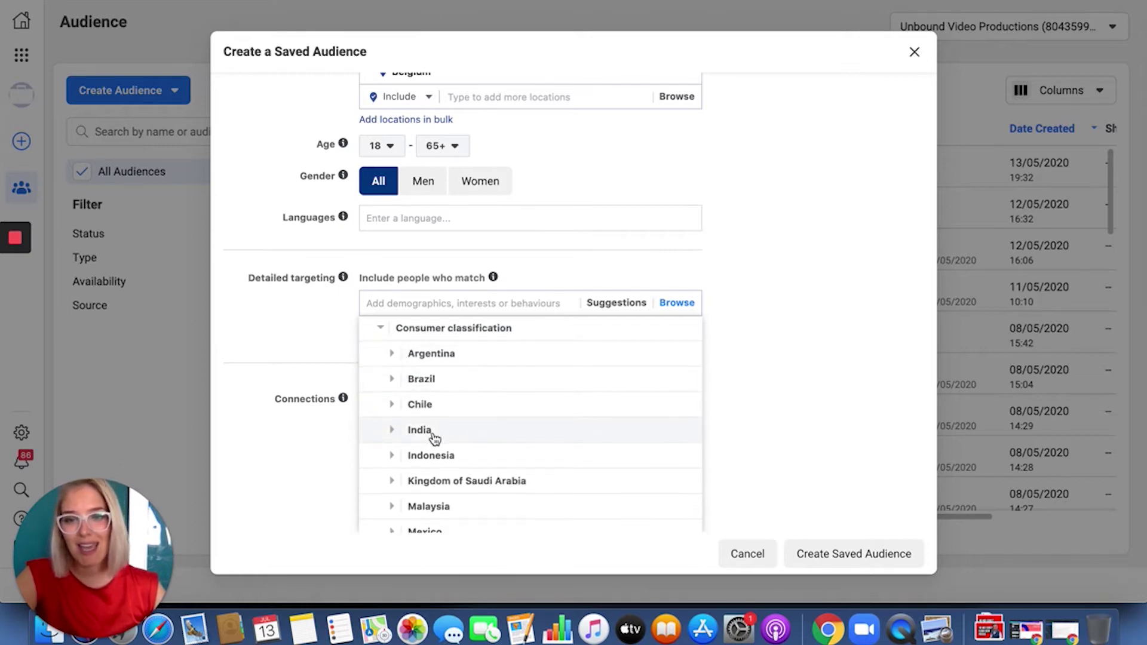
scroll(435, 439, down, 5)
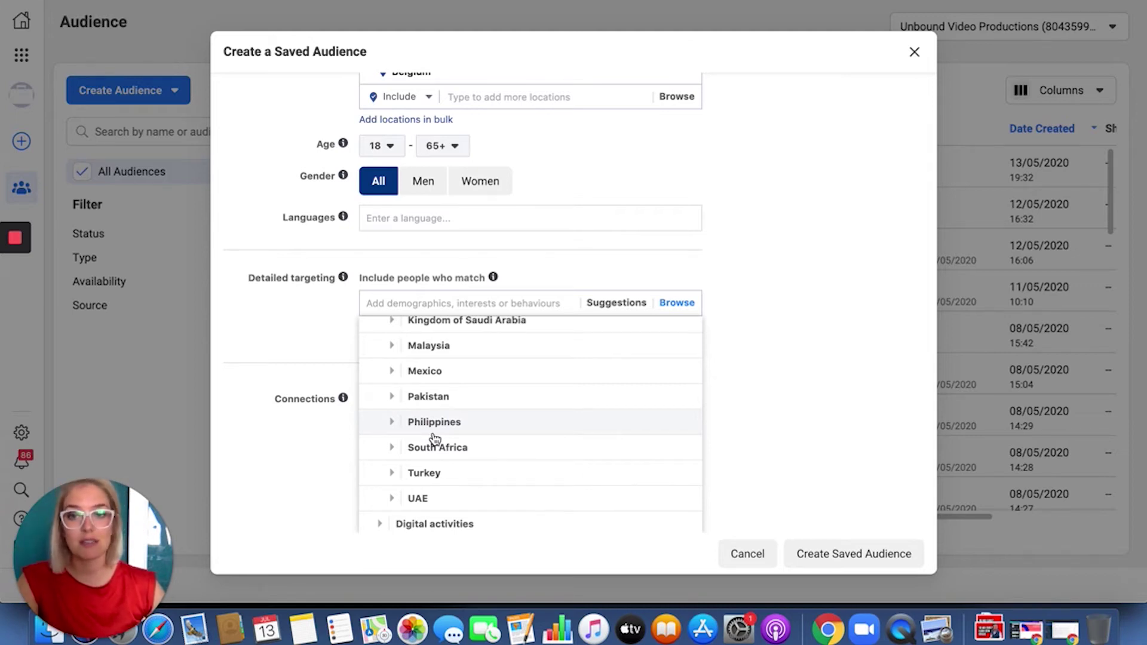
scroll(435, 441, down, 1)
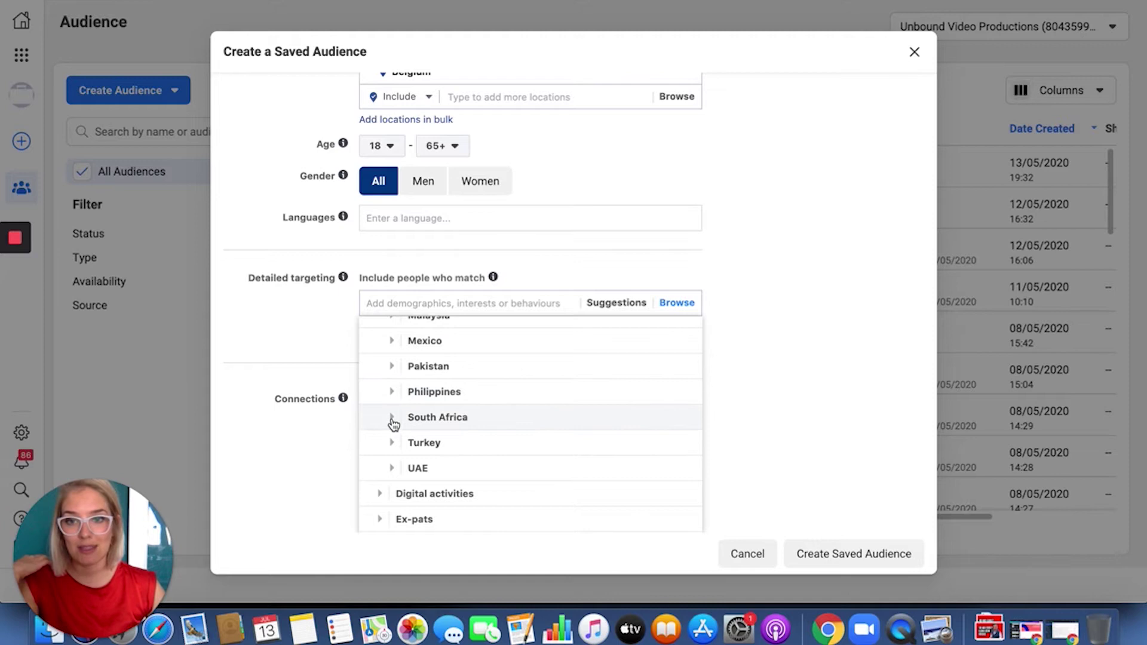
click(392, 418)
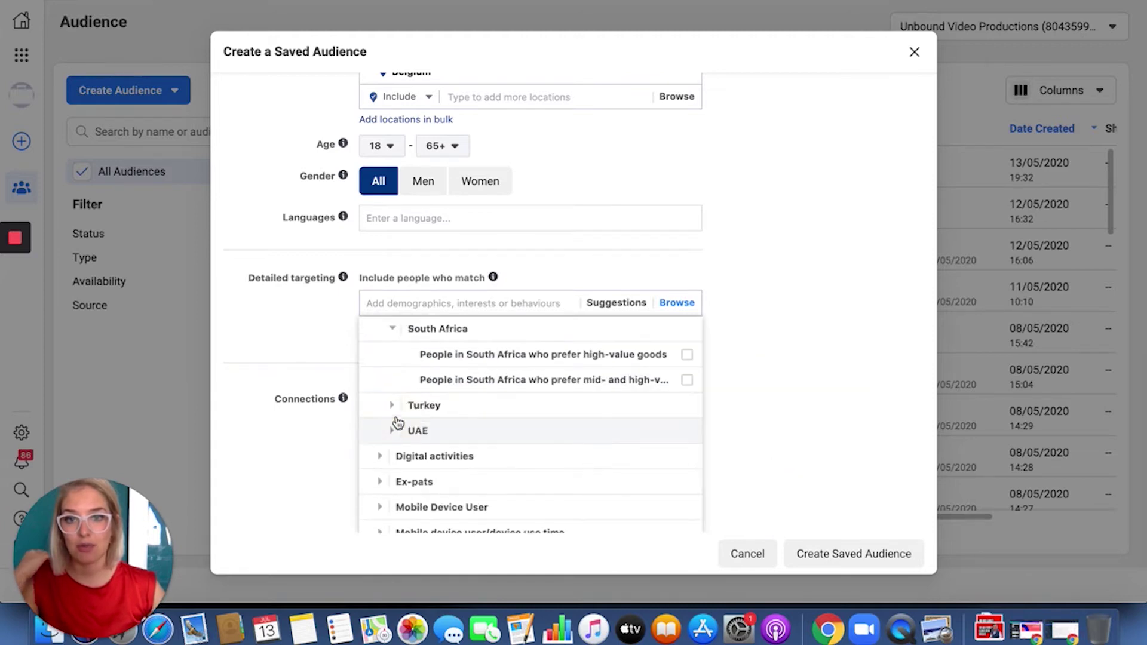
click(392, 334)
scroll(404, 378, up, 5)
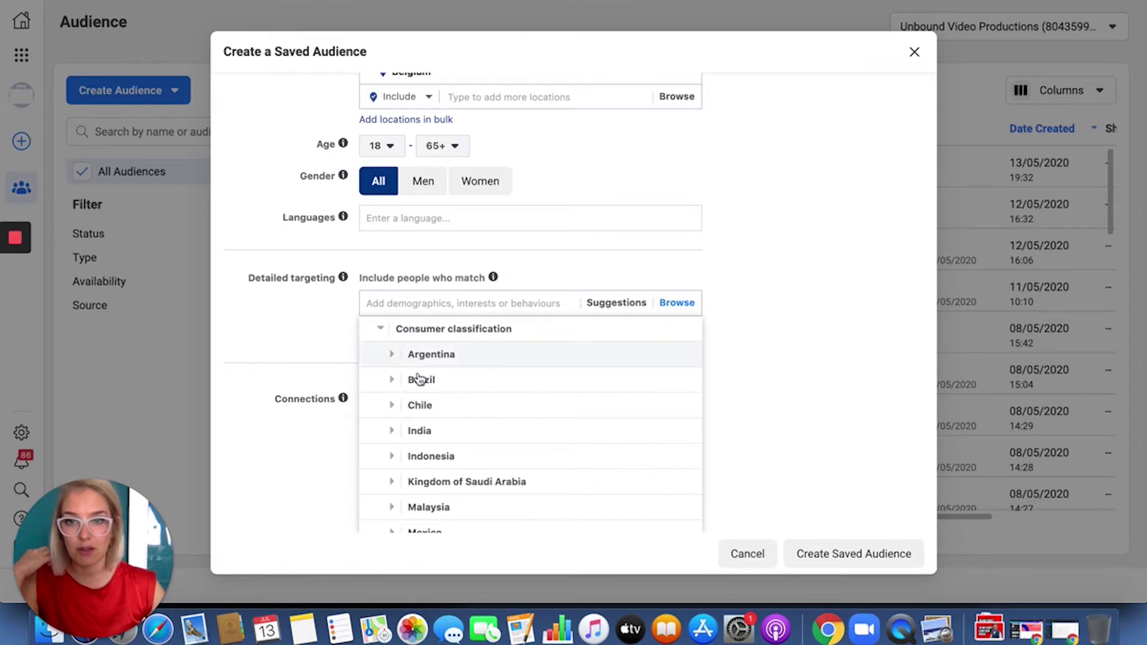
scroll(475, 417, down, 5)
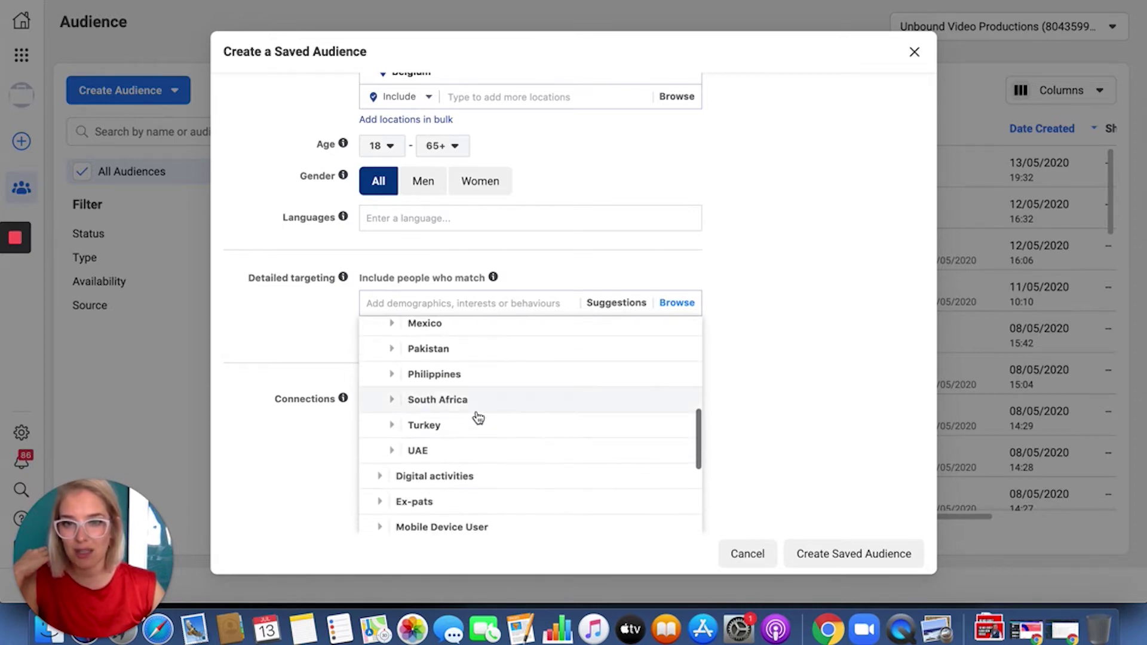
scroll(475, 416, up, 5)
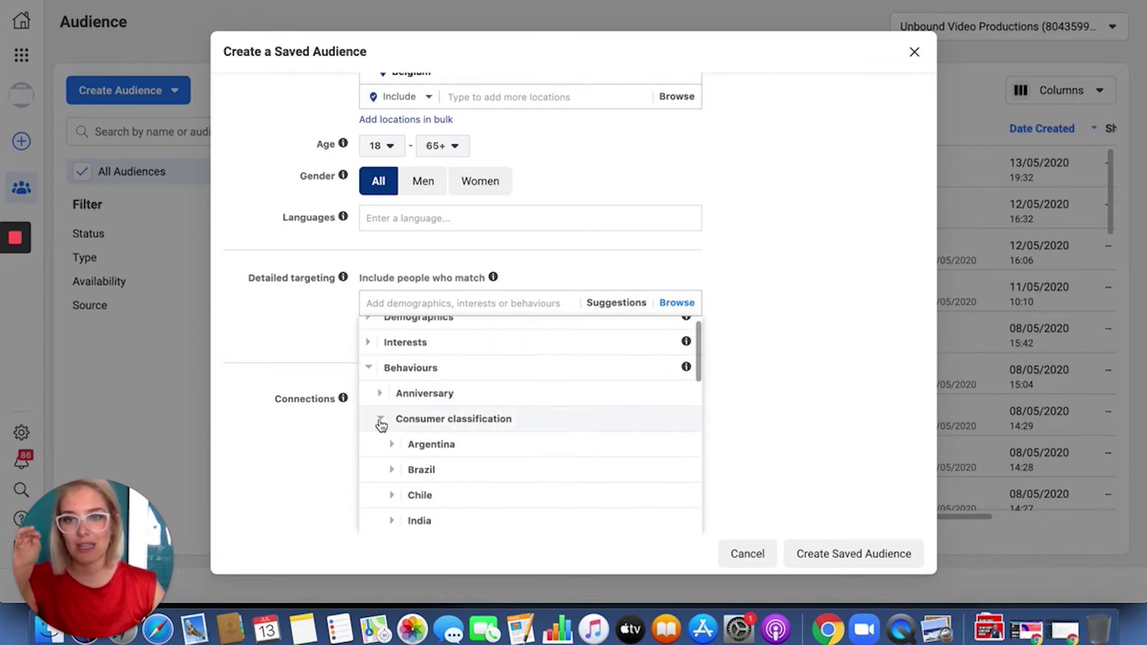
click(380, 420)
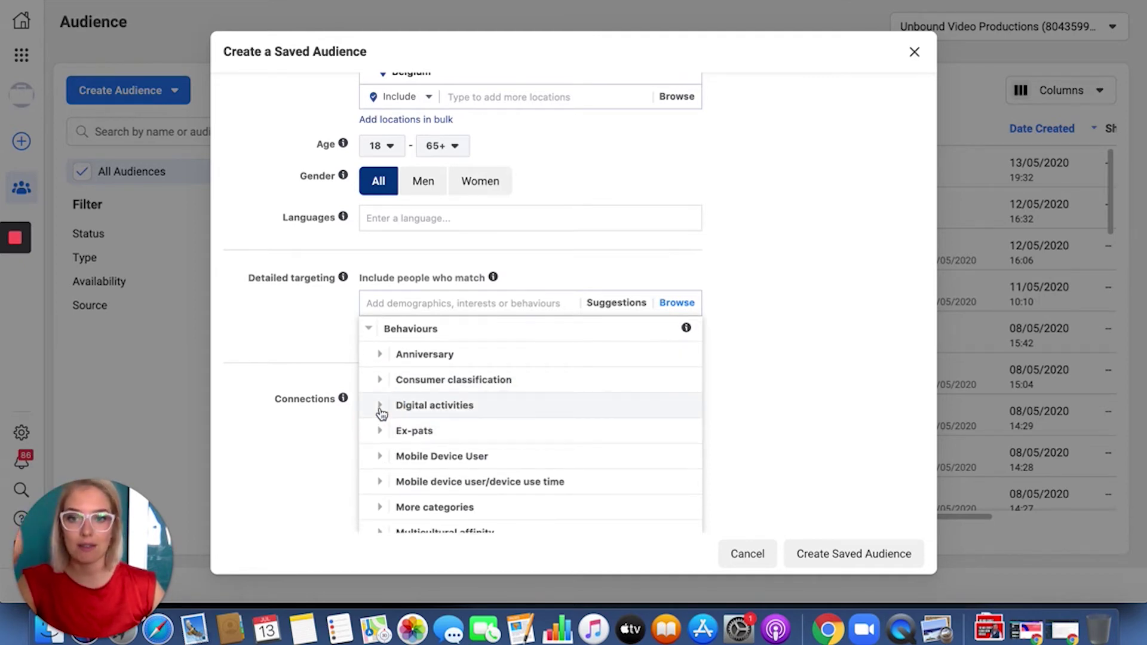
click(380, 406)
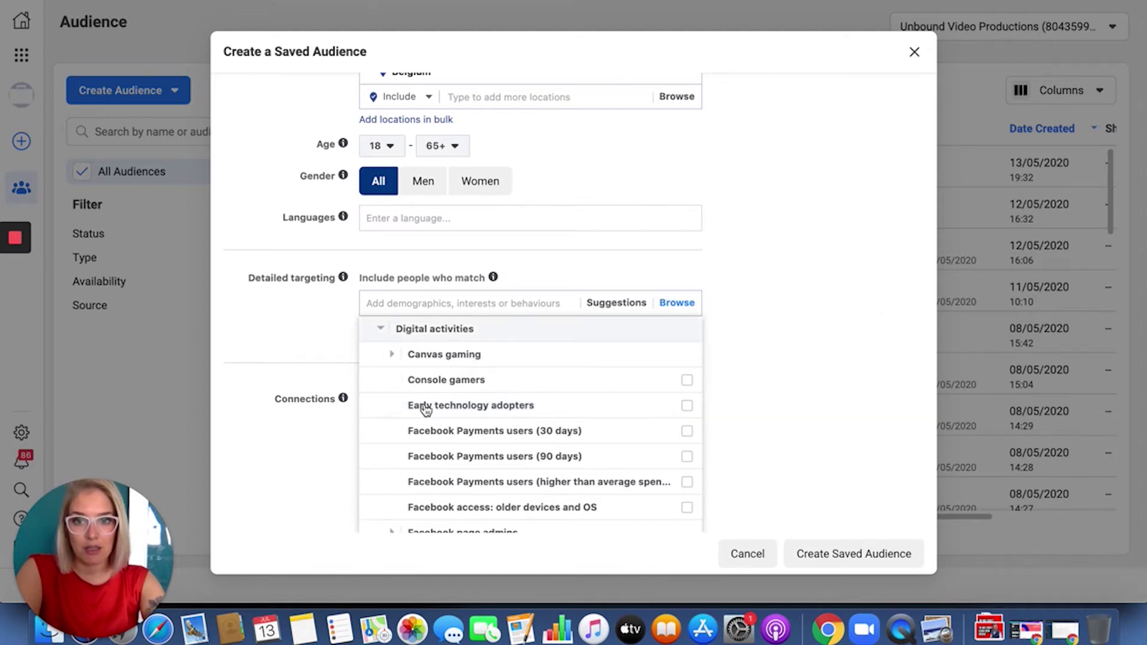
- Collapse Digital activities and expand it again to show its subcategories
scroll(437, 421, down, 2)
scroll(442, 430, up, 3)
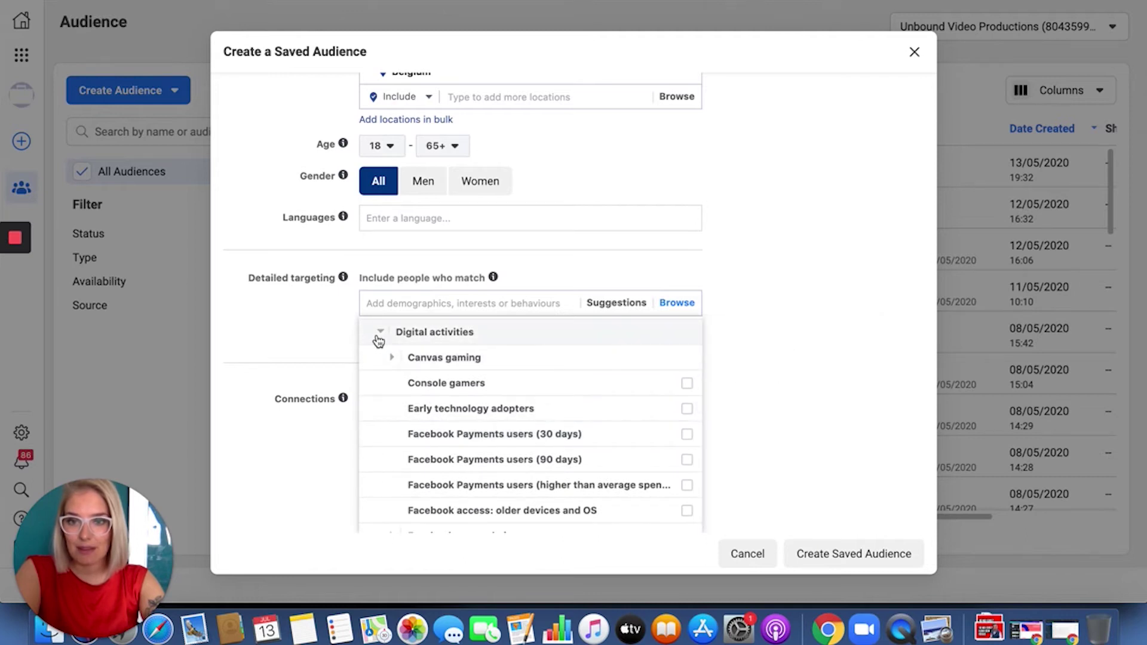
click(378, 333)
scroll(380, 338, up, 2)
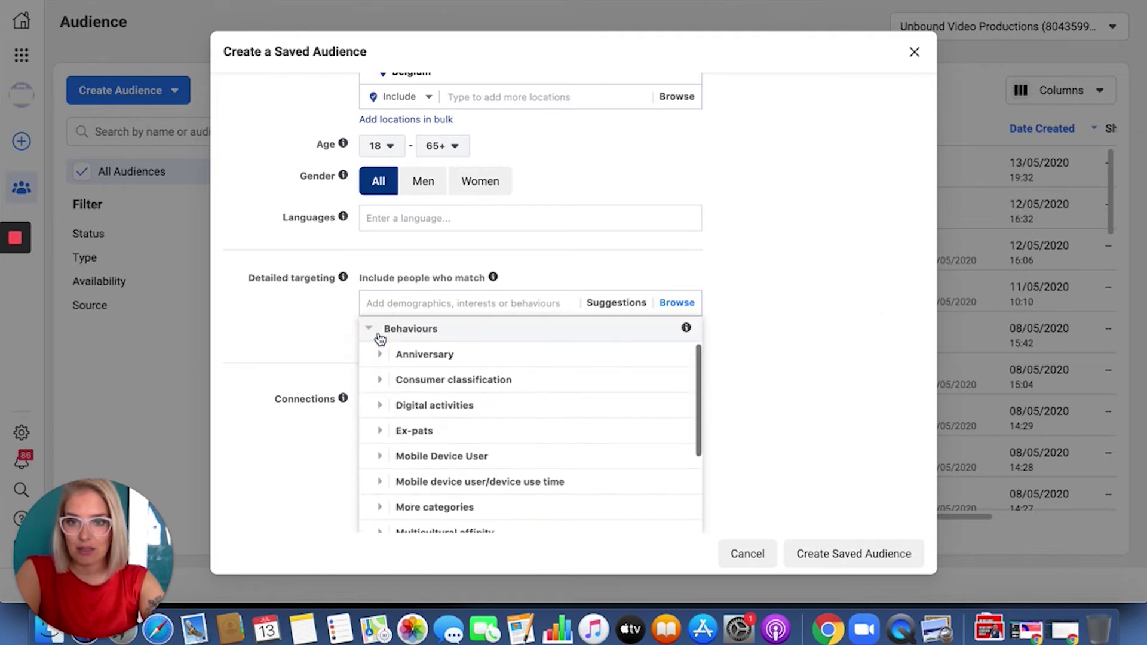
click(383, 405)
scroll(476, 434, down, 1)
scroll(476, 434, down, 4)
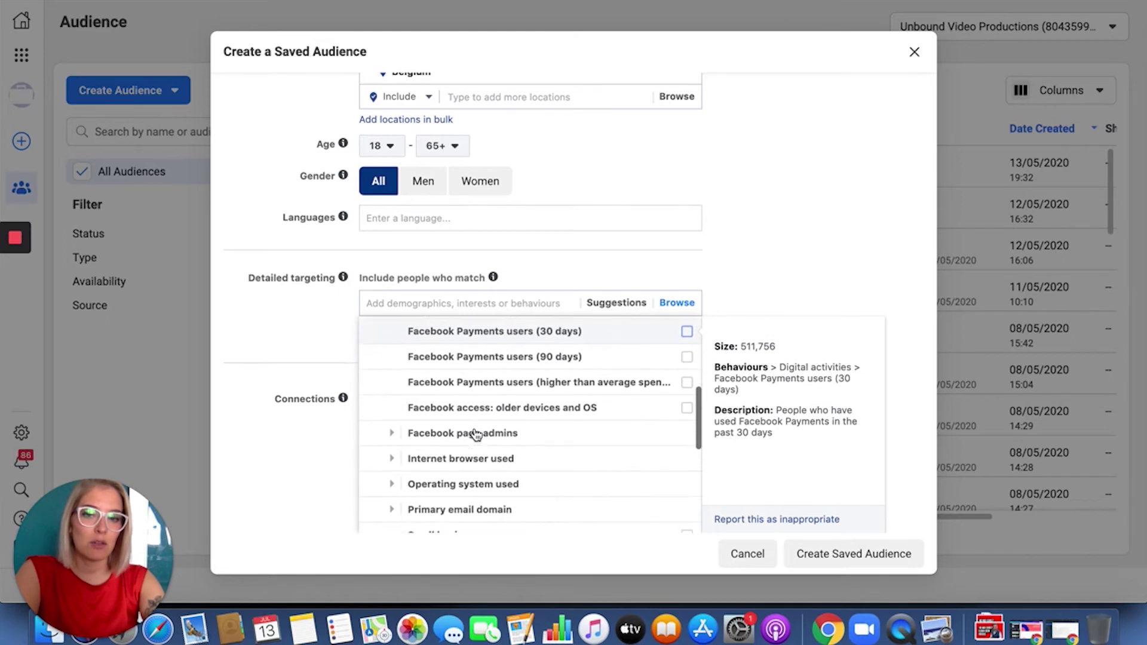
scroll(476, 434, down, 2)
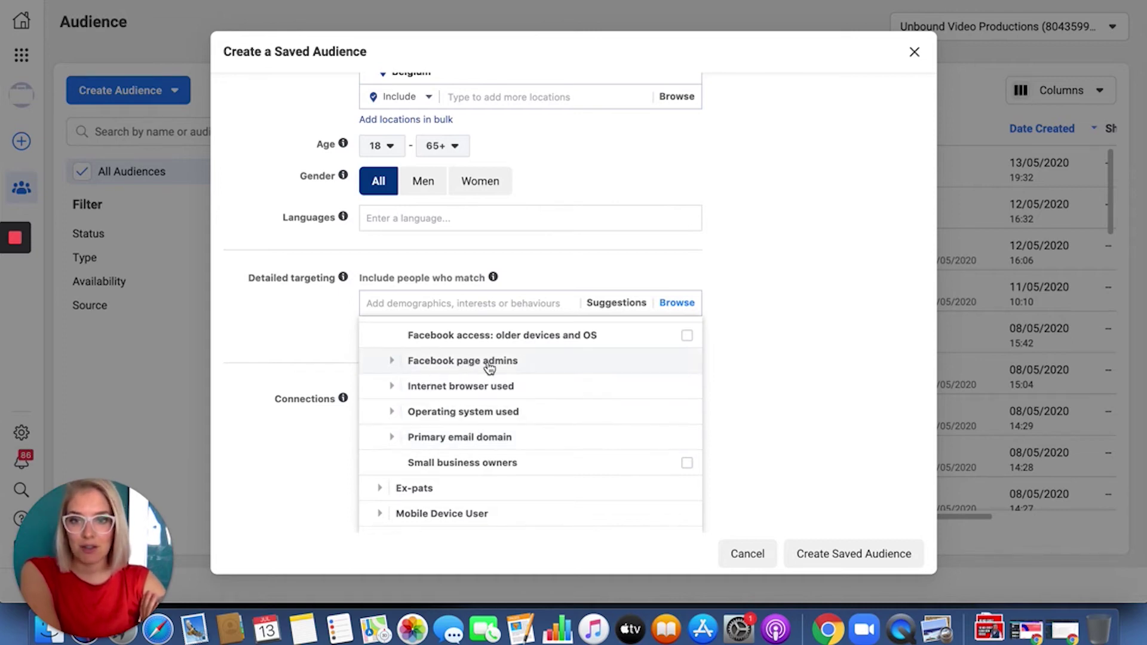
- Review the Facebook page admins page types, then collapse Digital activities
click(392, 366)
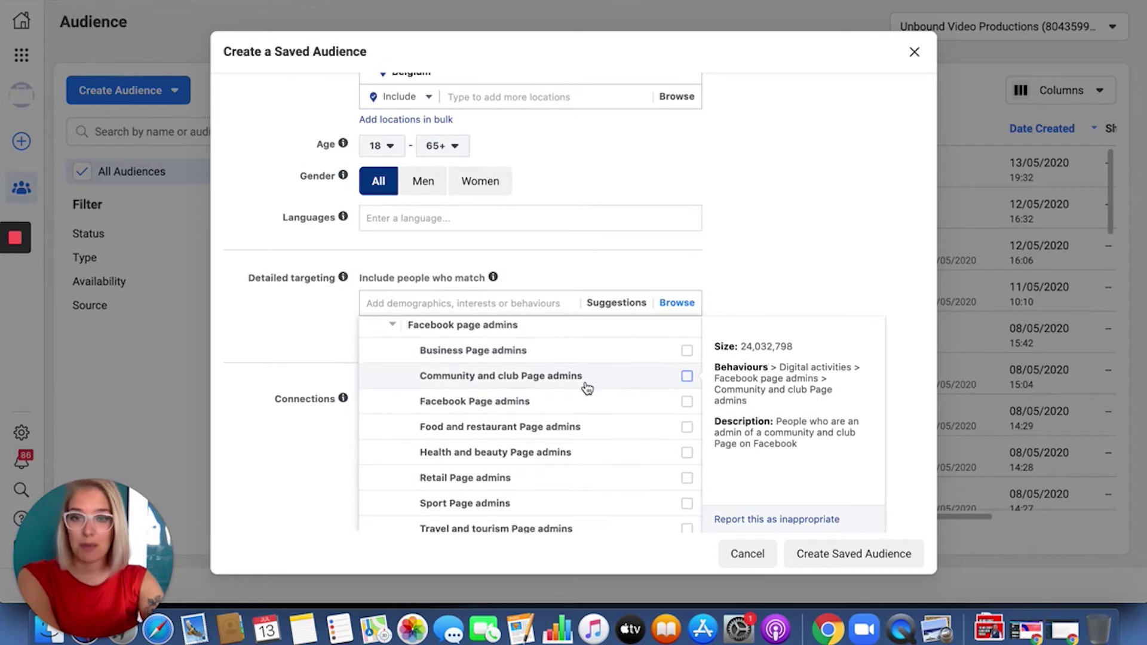
scroll(587, 386, down, 2)
scroll(588, 387, down, 1)
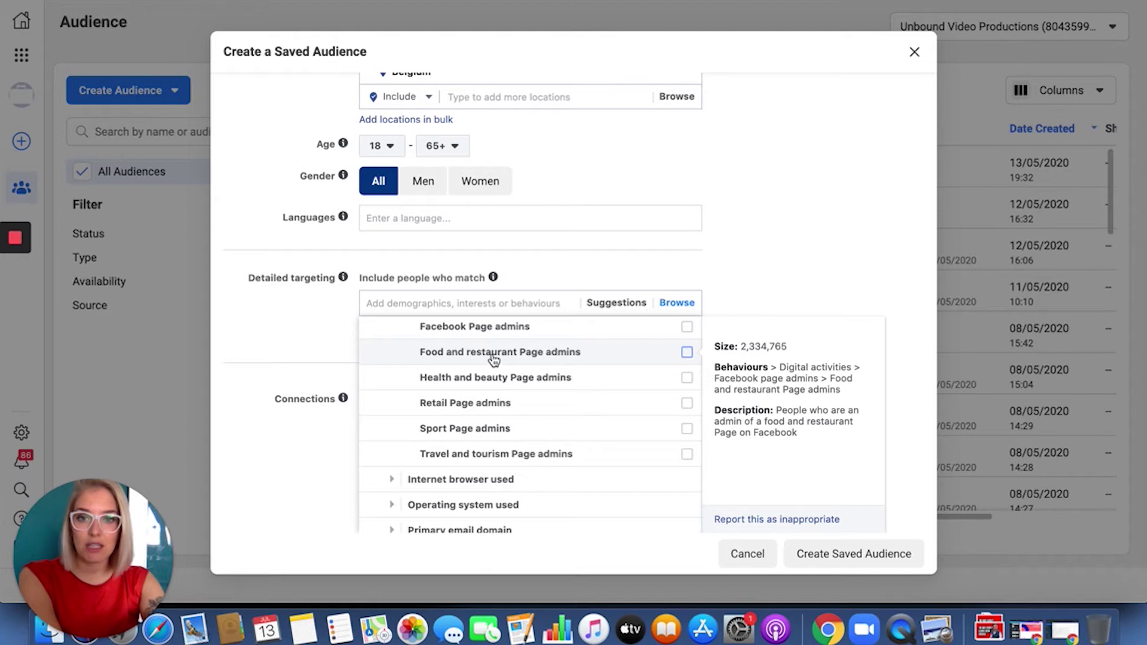
scroll(515, 388, down, 4)
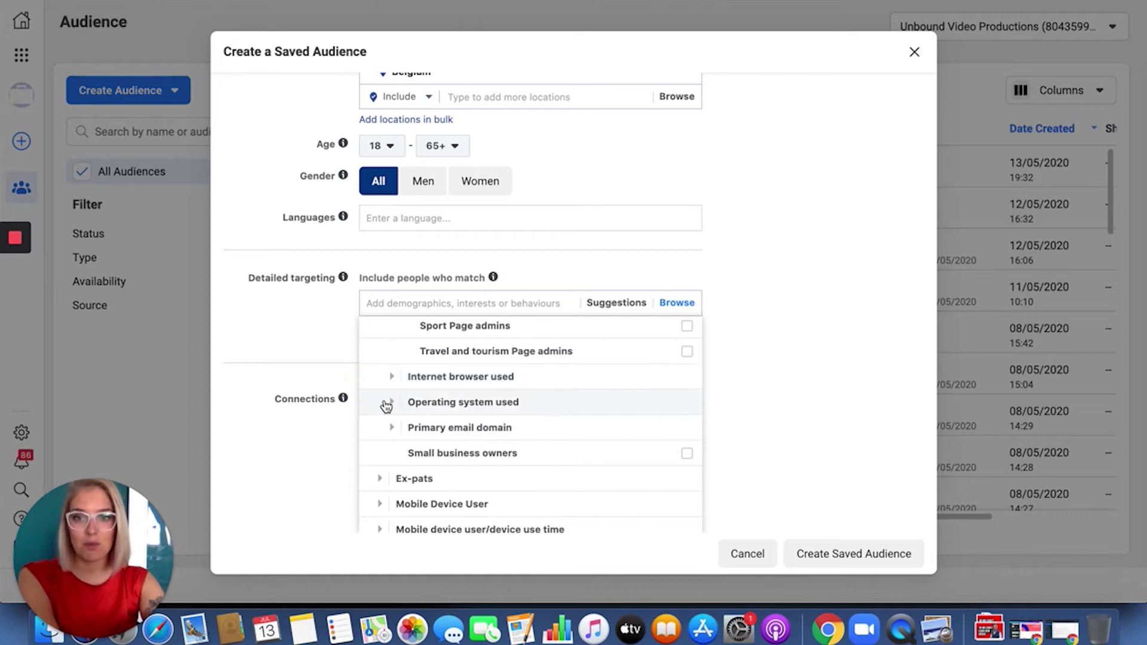
scroll(399, 422, down, 1)
scroll(399, 422, down, 1)
mouse_move(399, 421)
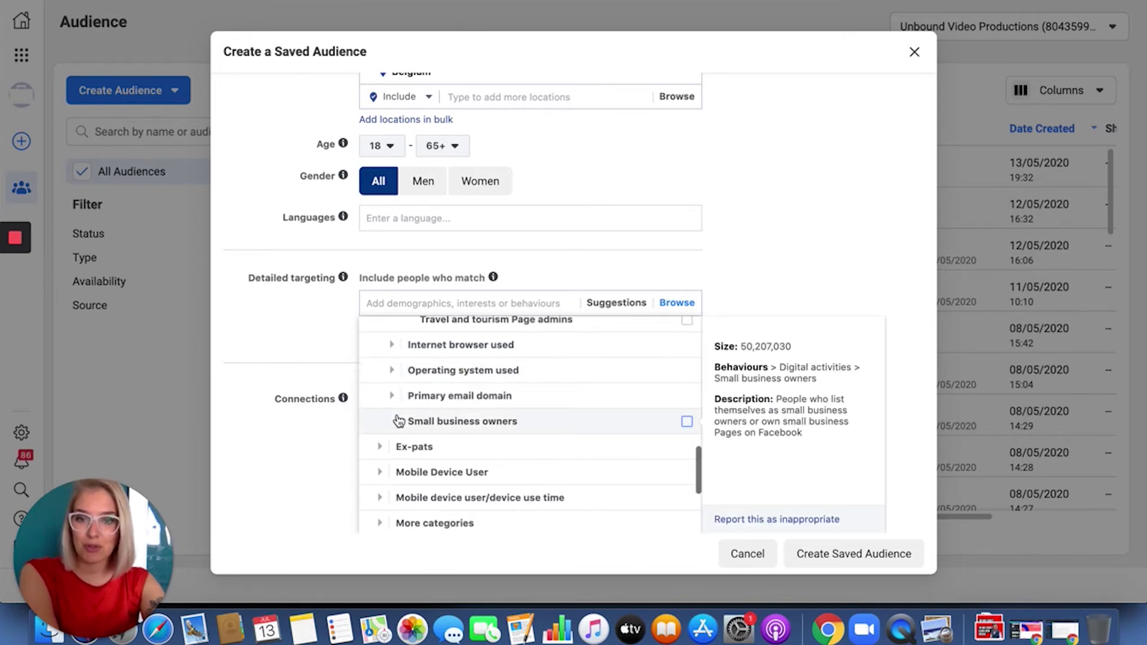
scroll(398, 418, down, 1)
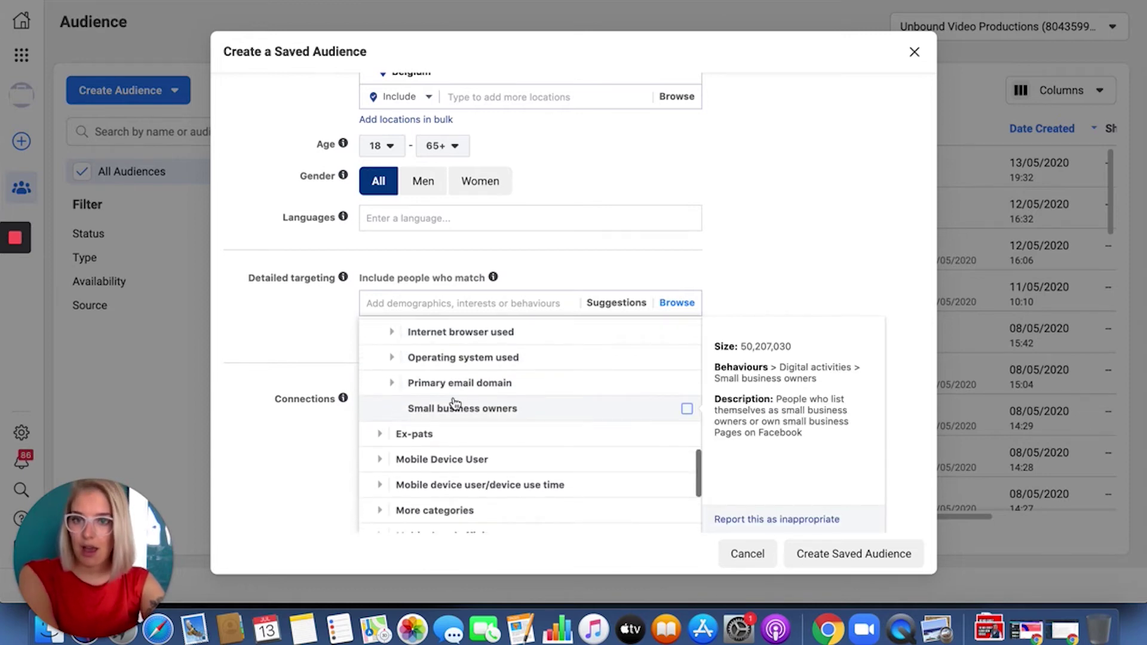
scroll(451, 402, up, 8)
scroll(457, 405, up, 5)
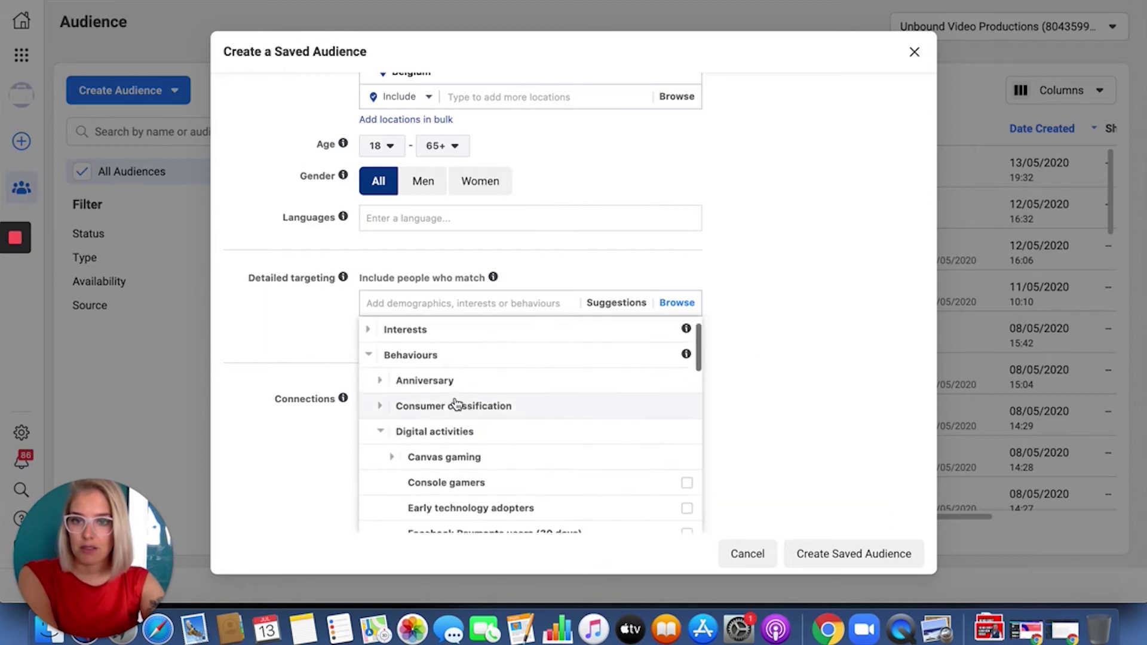
click(383, 439)
scroll(379, 435, down, 1)
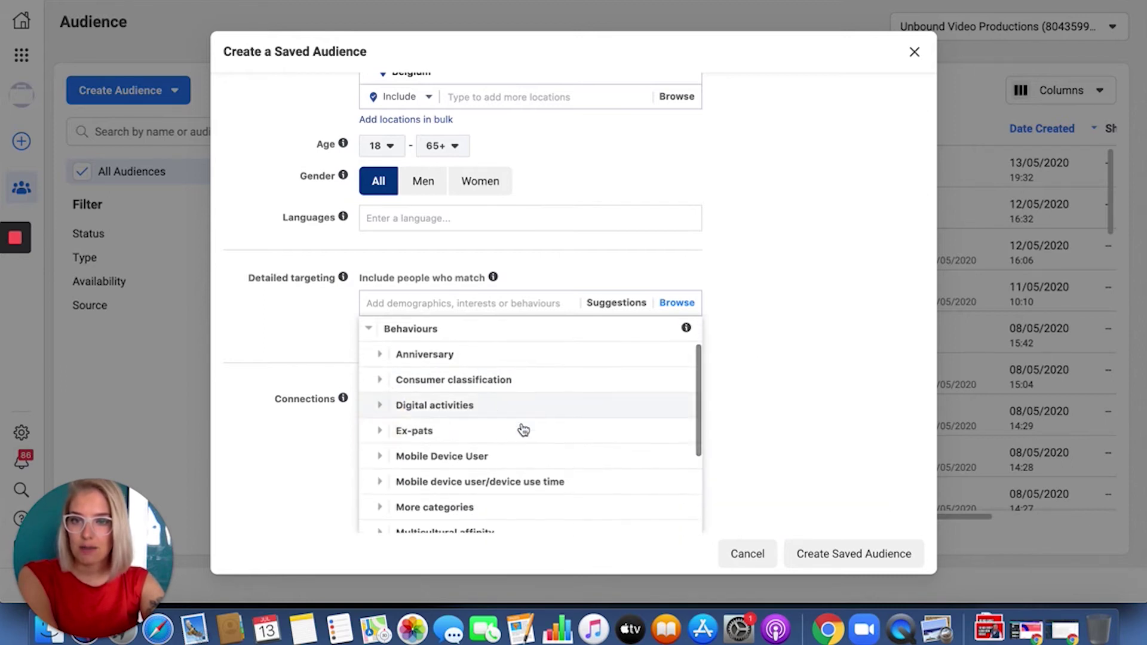
- Expand Mobile device user/device use time, review its usage durations from 1-3 months onward, then collapse it
scroll(519, 430, down, 3)
scroll(523, 430, down, 1)
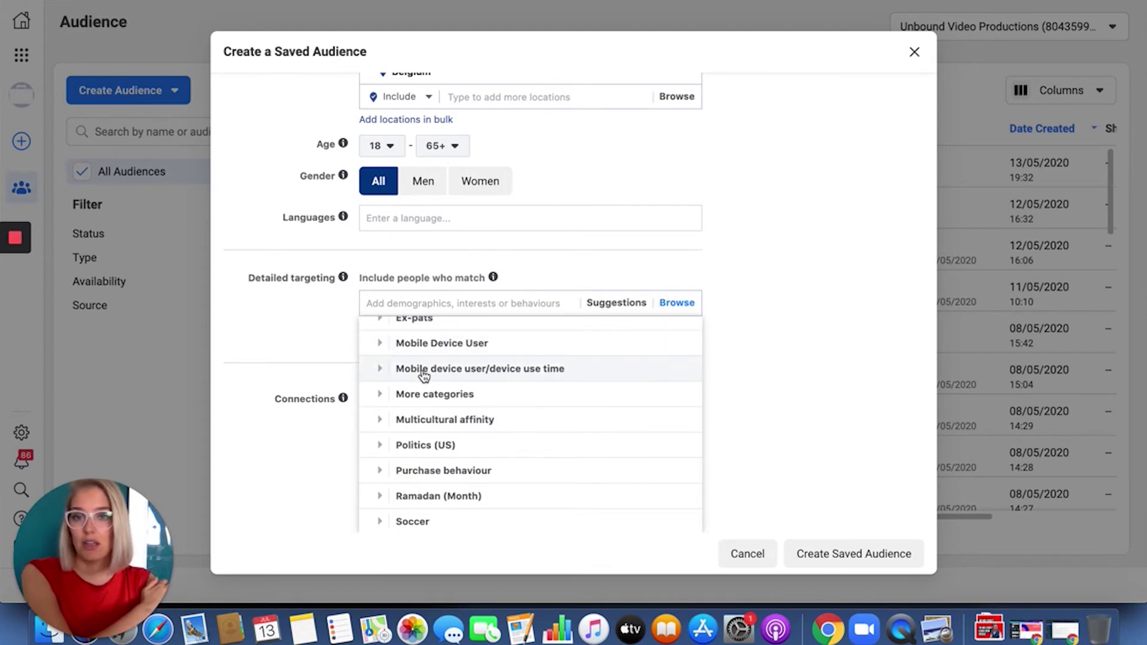
click(381, 370)
scroll(380, 371, down, 1)
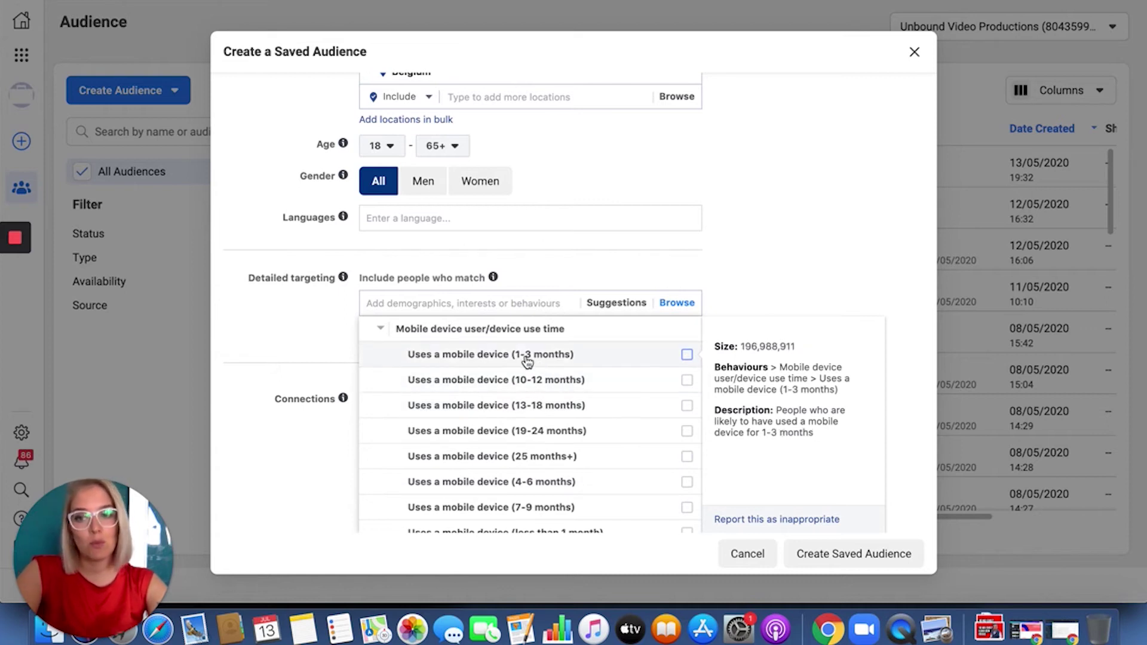
scroll(530, 430, down, 4)
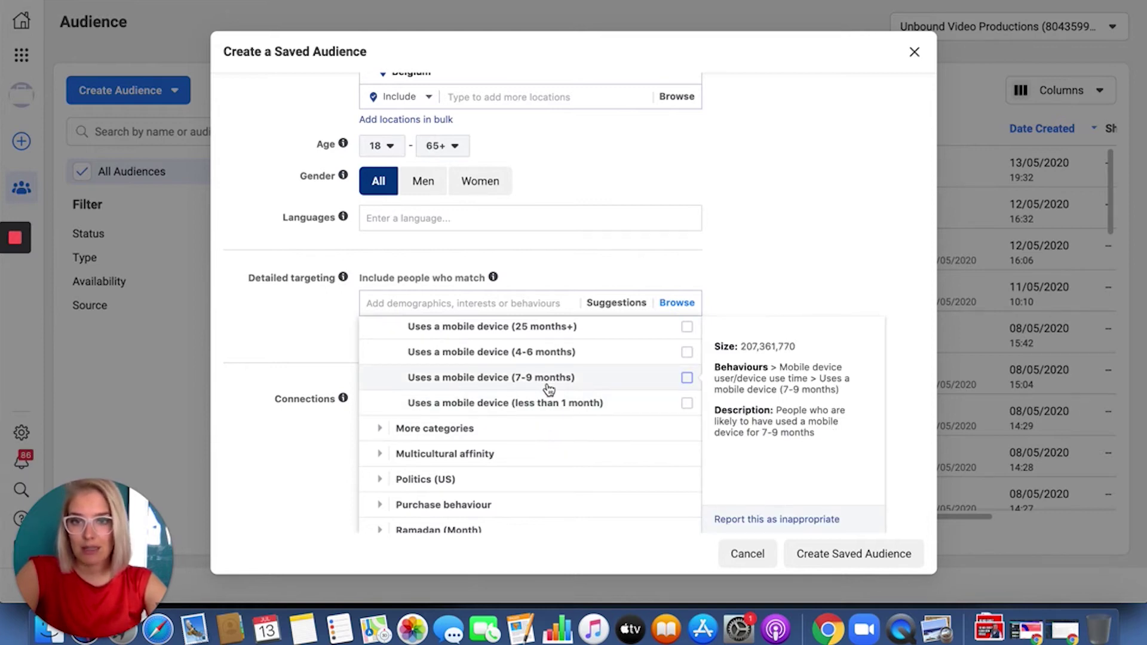
scroll(548, 389, up, 7)
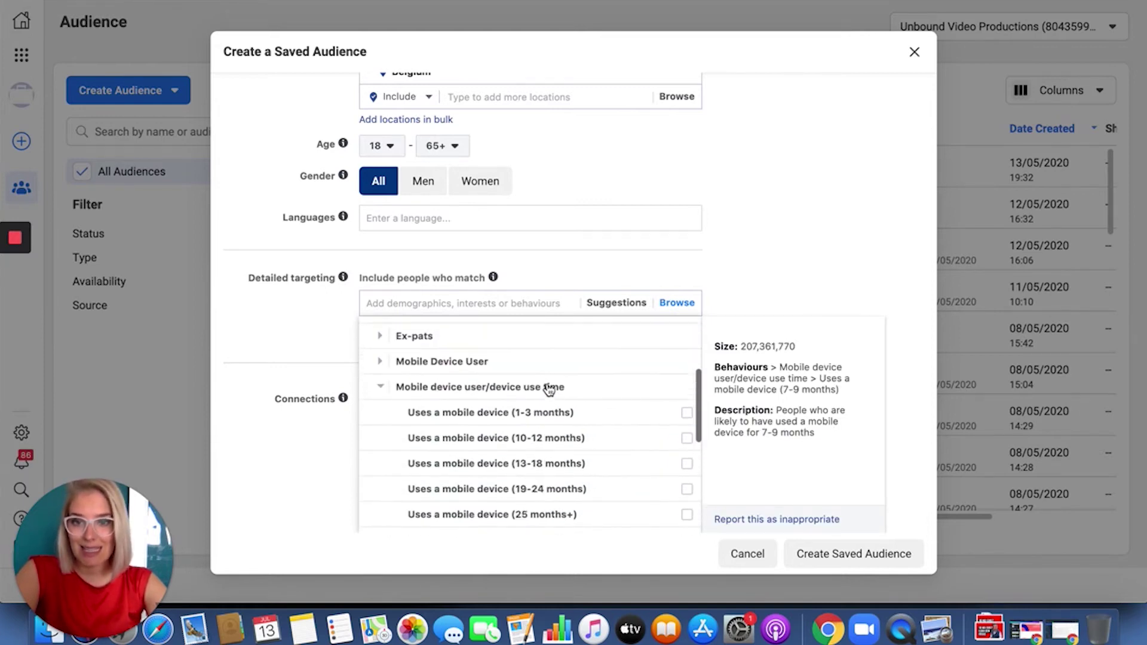
click(384, 388)
- Expand More categories, Purchase behaviour and Soccer in turn to review their options
scroll(384, 389, up, 1)
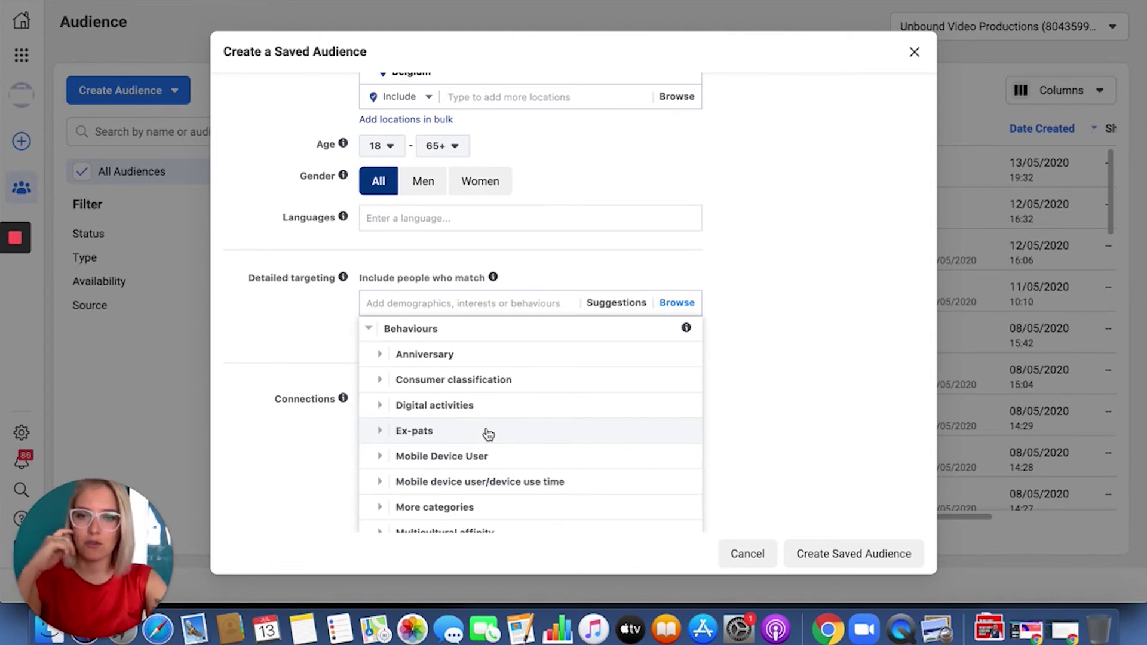
scroll(488, 434, down, 5)
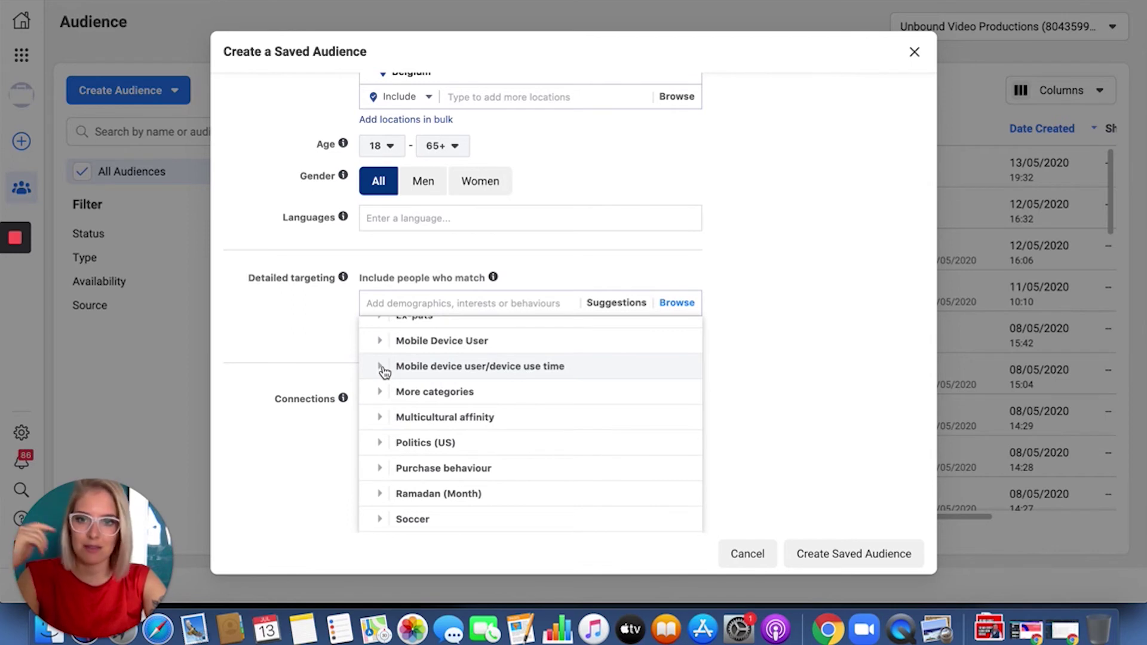
click(379, 392)
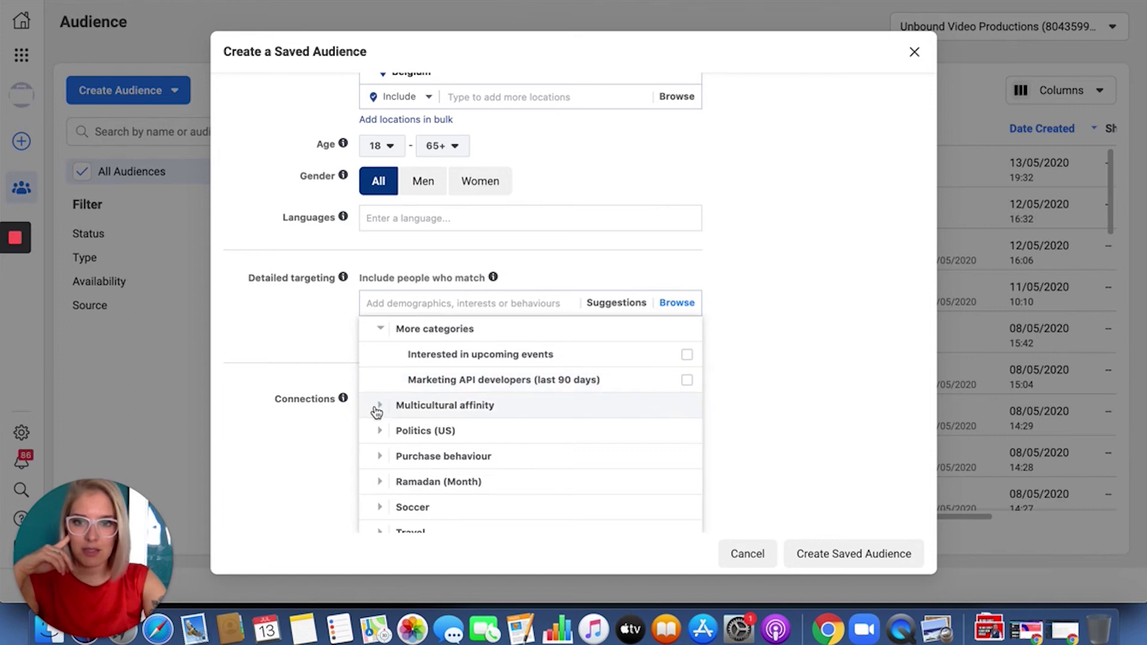
scroll(378, 413, down, 1)
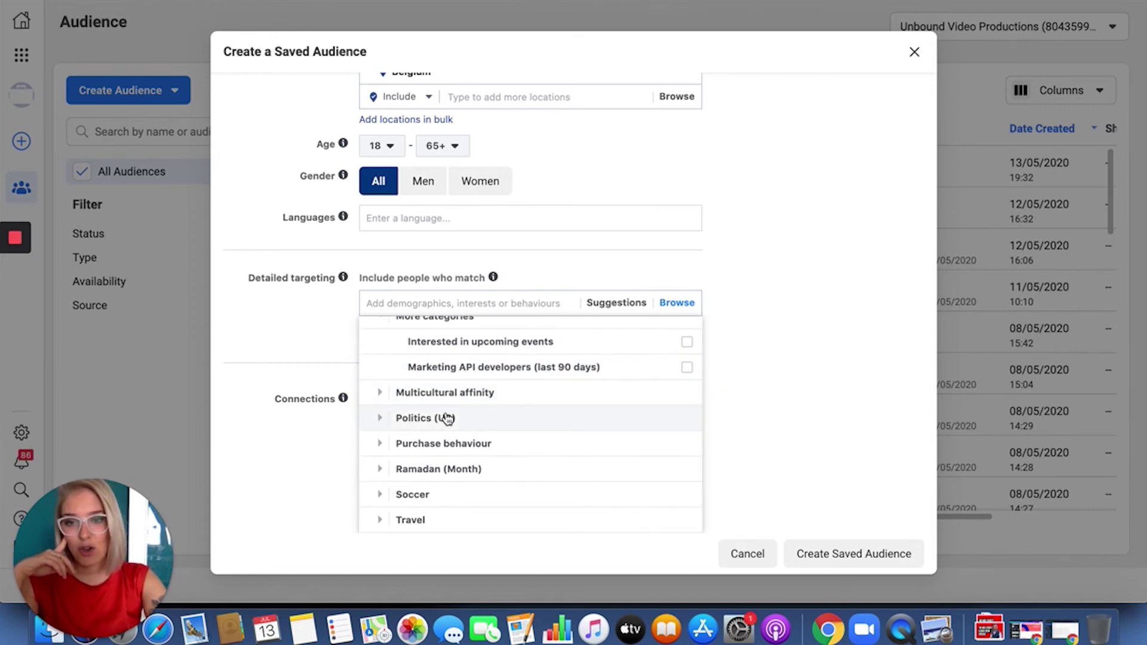
click(380, 444)
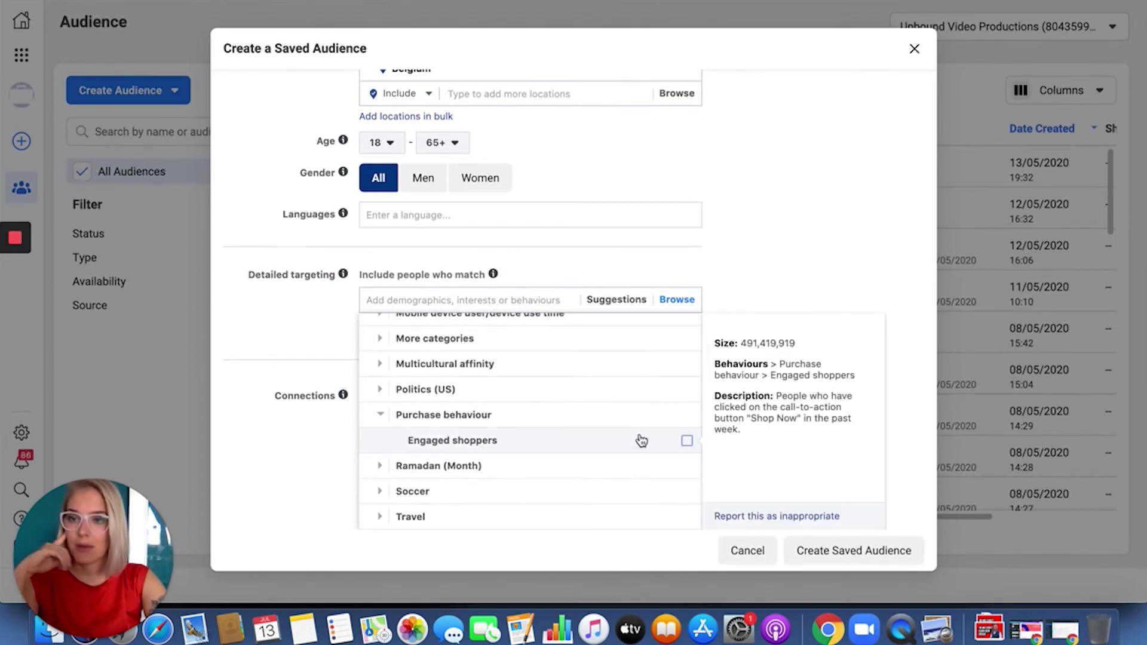
click(381, 491)
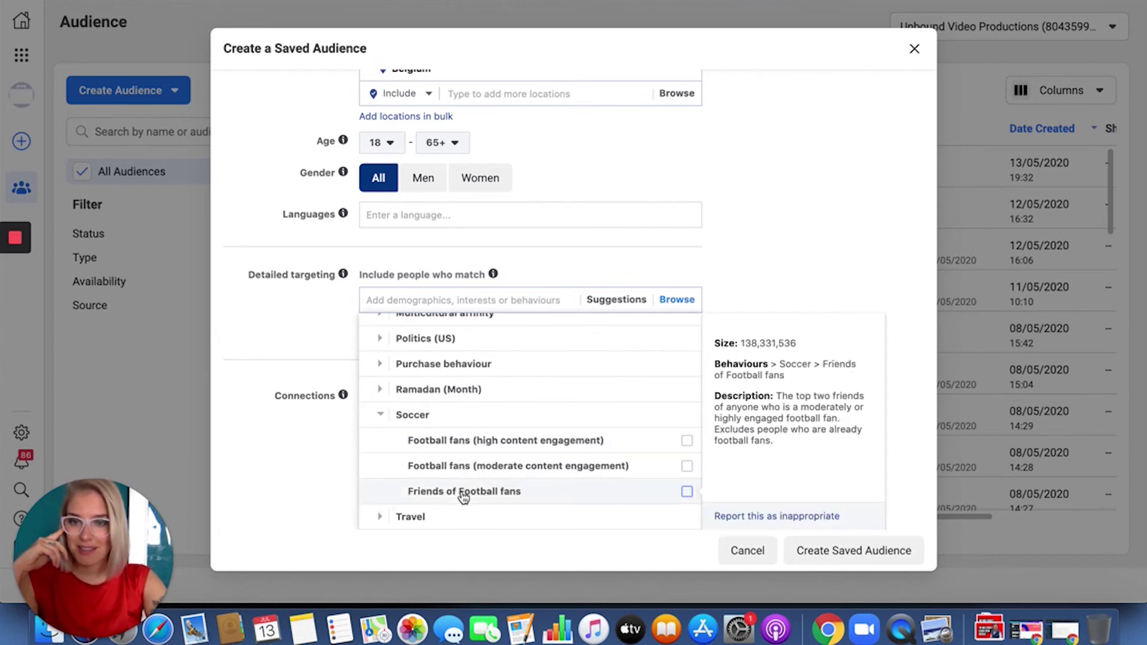
- Collapse Soccer and expand Travel to see Commuters, Frequent international travellers and other options
click(378, 414)
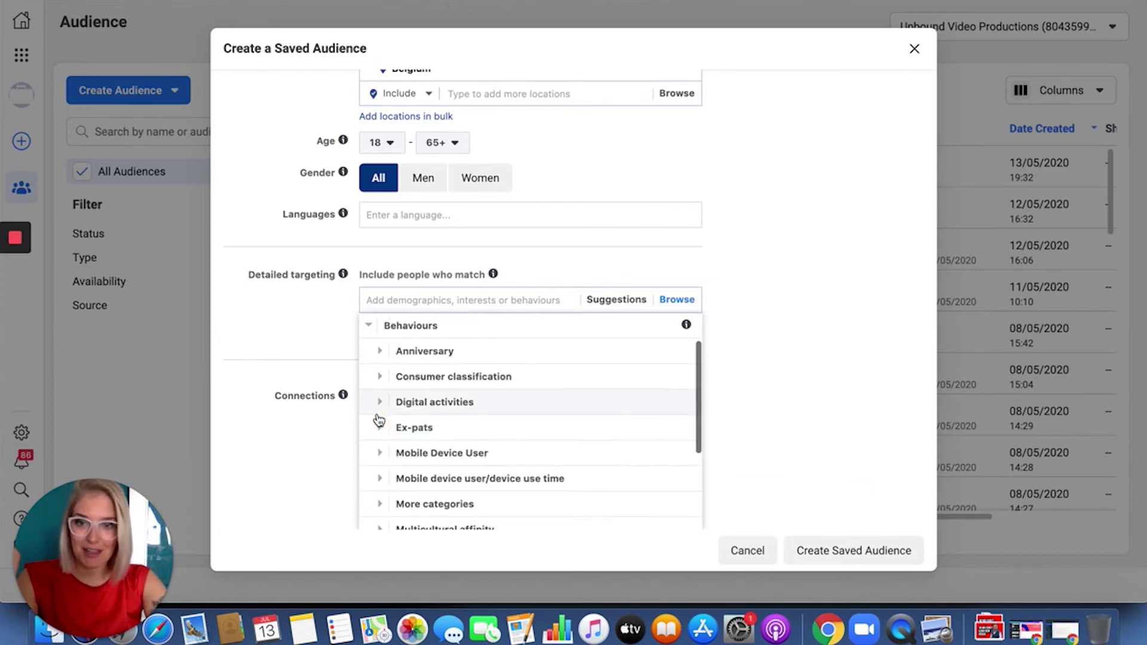
scroll(406, 458, down, 3)
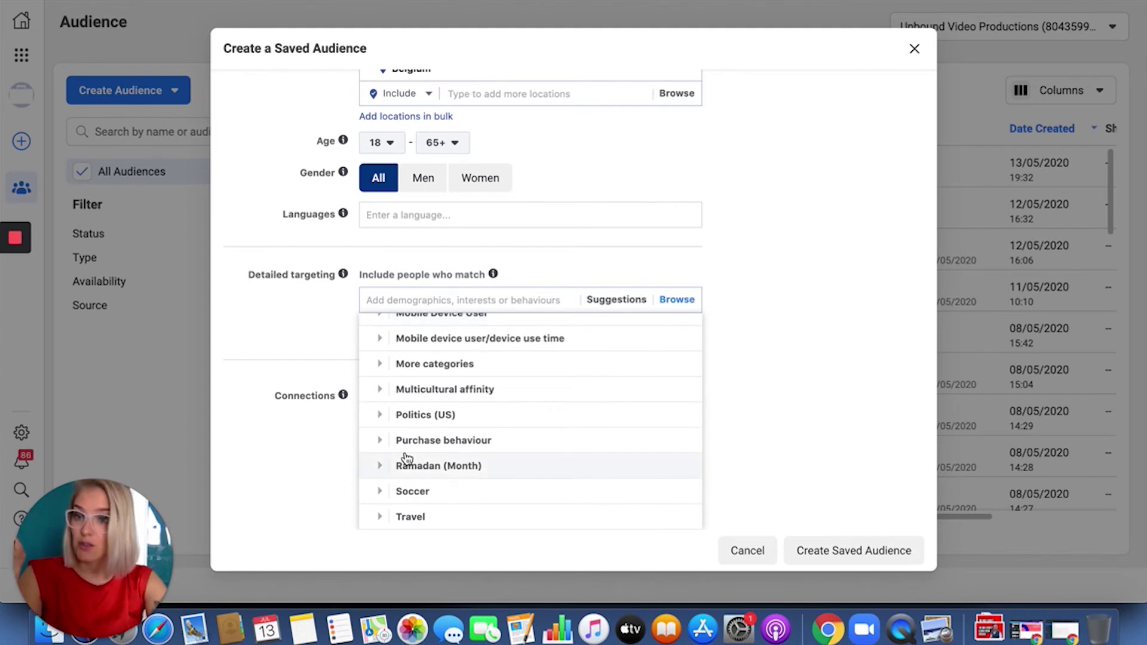
click(380, 517)
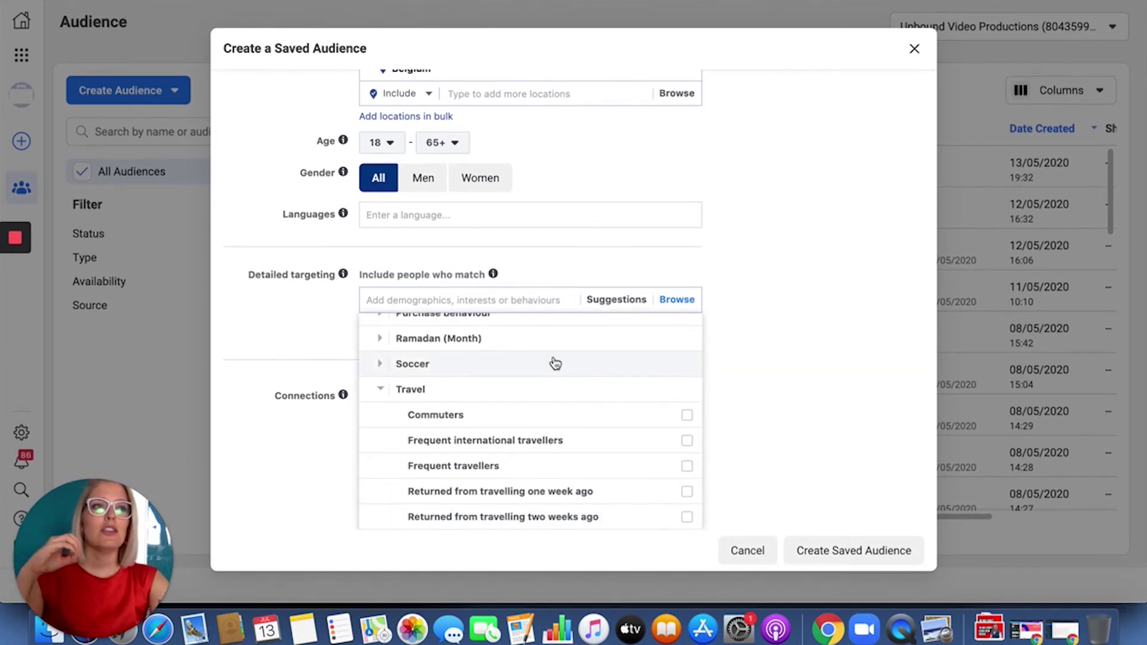
mouse_move(517, 417)
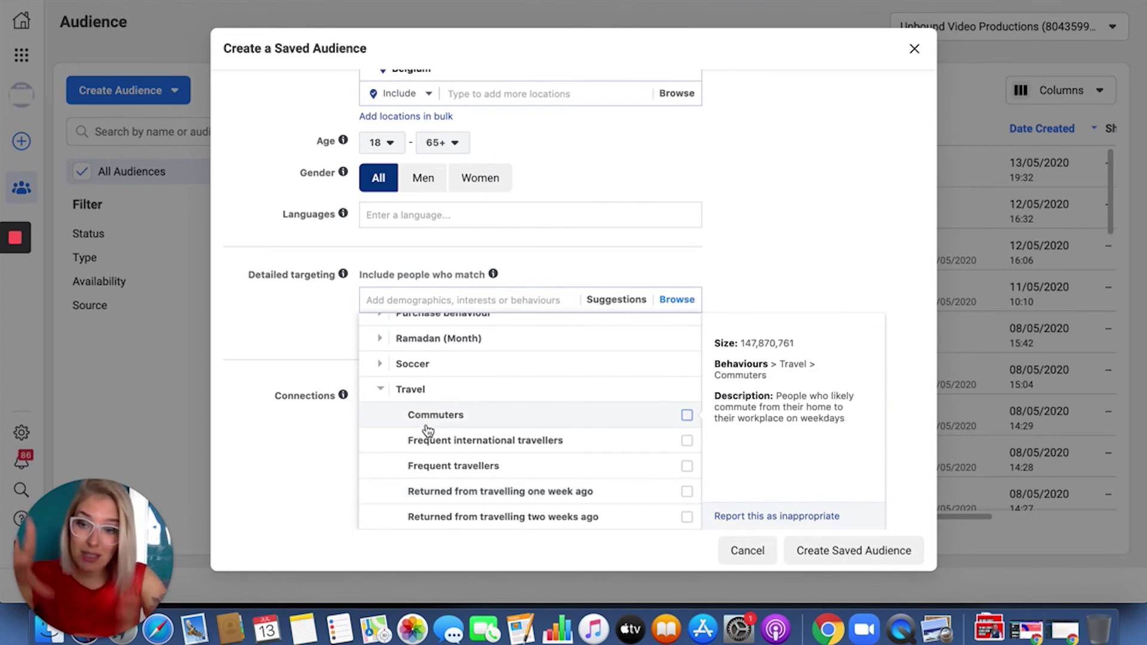
scroll(413, 382, up, 5)
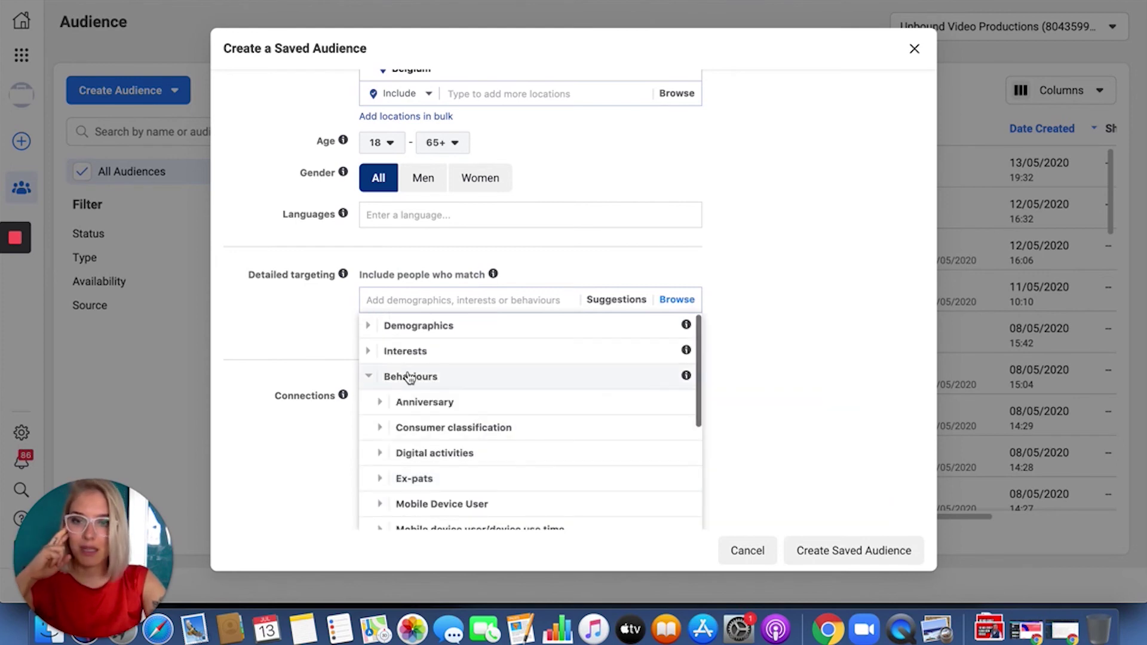
- Collapse Behaviours and close the Browse list, leaving detailed targeting empty
click(370, 380)
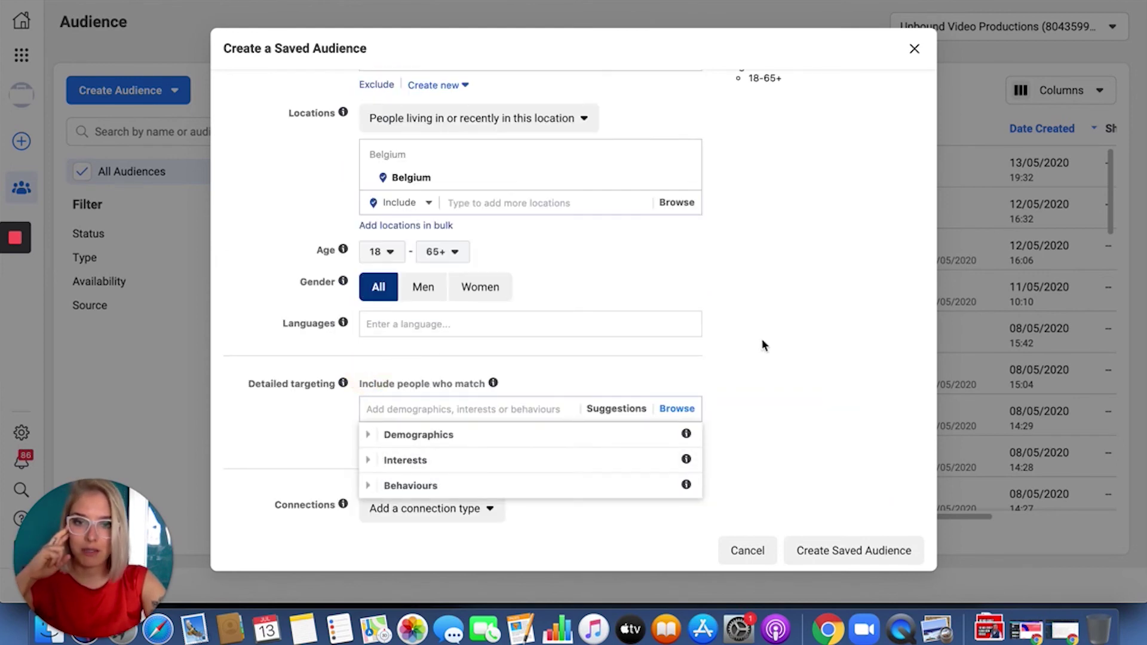
click(784, 383)
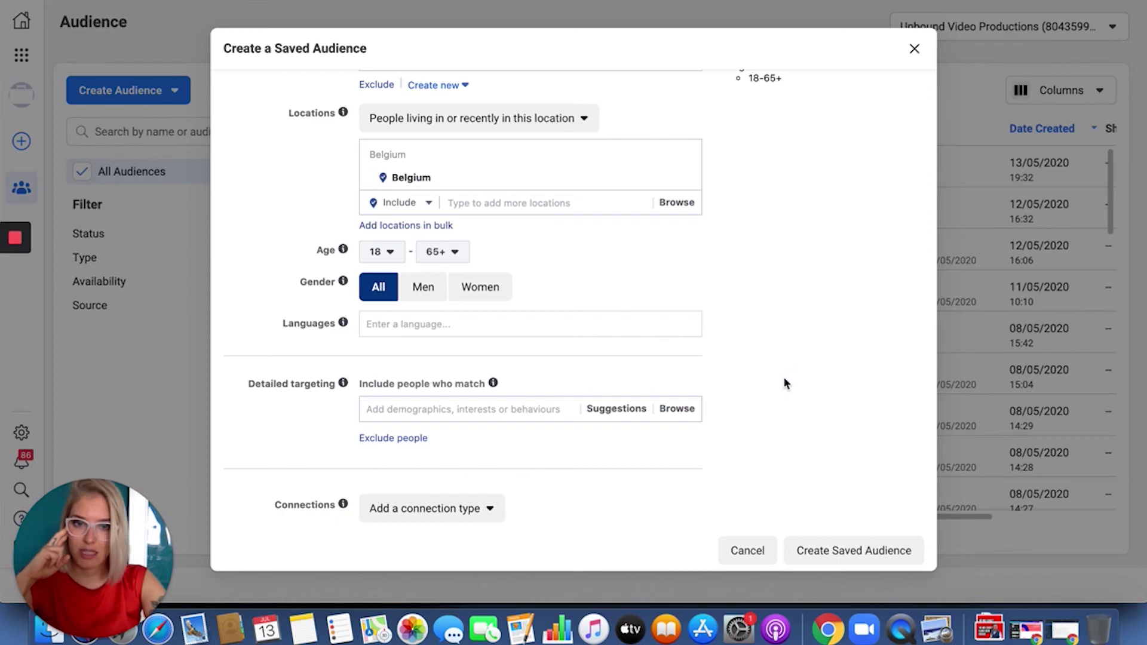